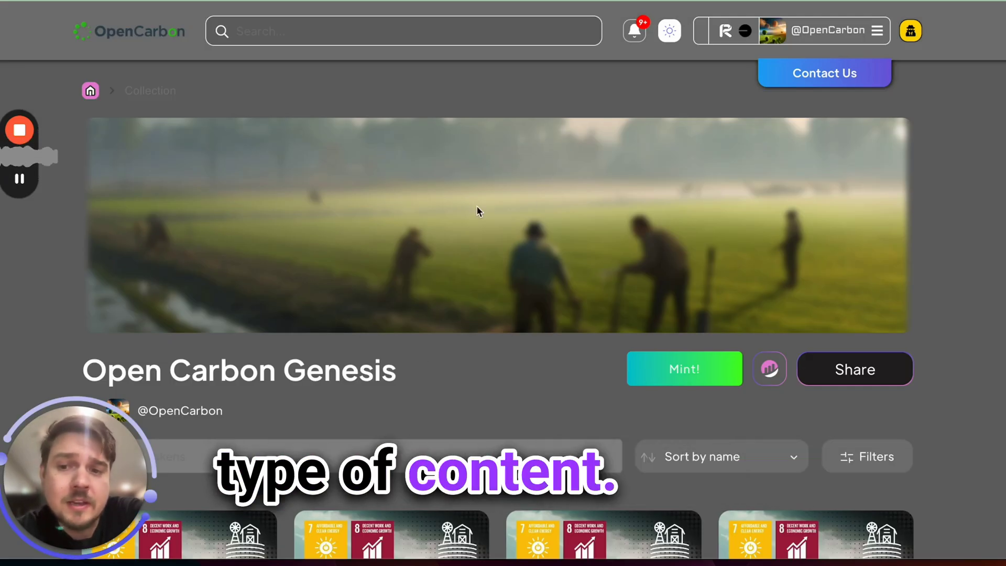
Step: On the Open Carbon Genesis collection page, open the admin icon menu from the yellow avatar
scroll(476, 207, "down", 5)
scroll(476, 206, "up", 6)
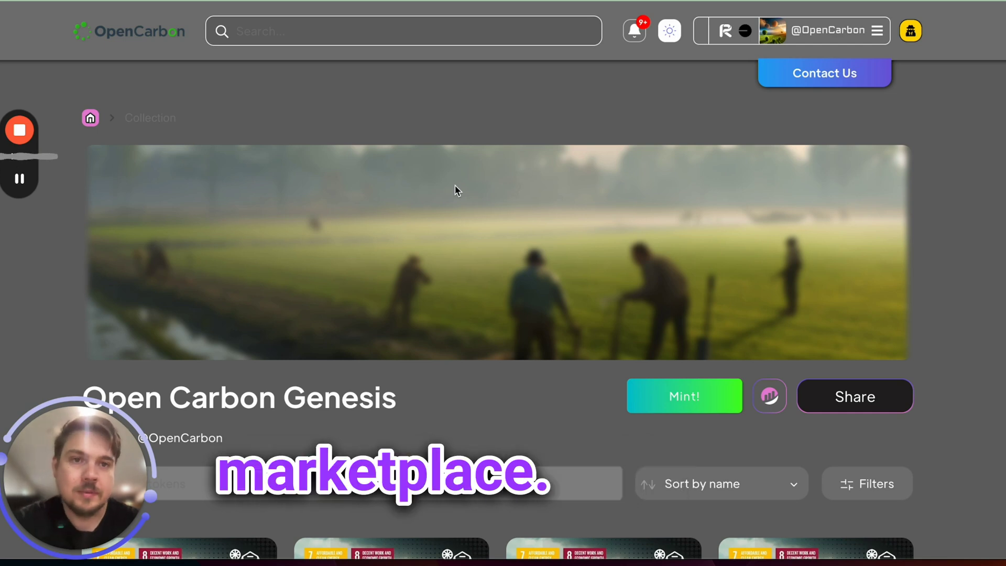
left_click(911, 31)
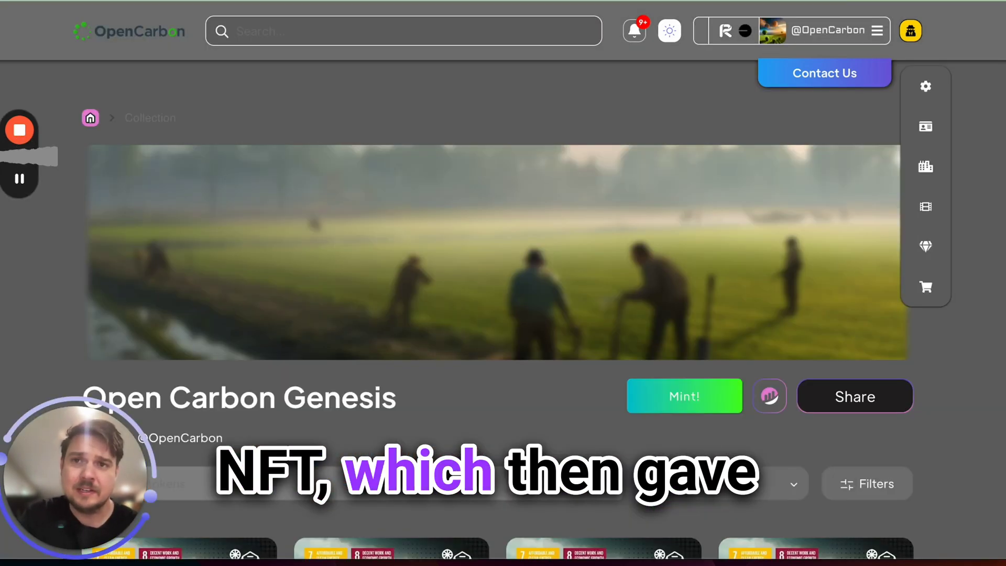
Step: Open Server Settings and check the featured banner's contract list, leaving Open Carbon Genesis unchanged
left_click(927, 88)
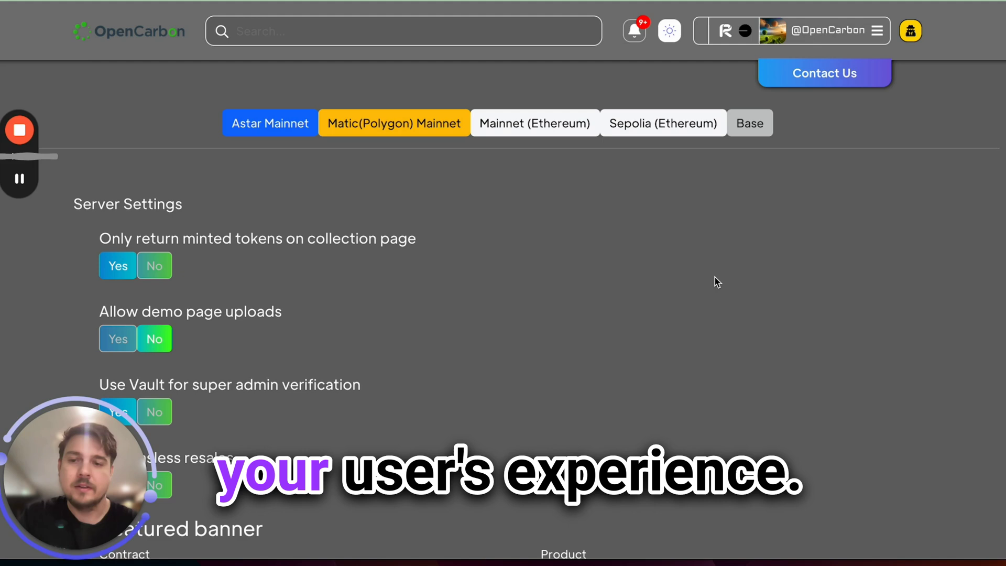
scroll(701, 255, "down", 3)
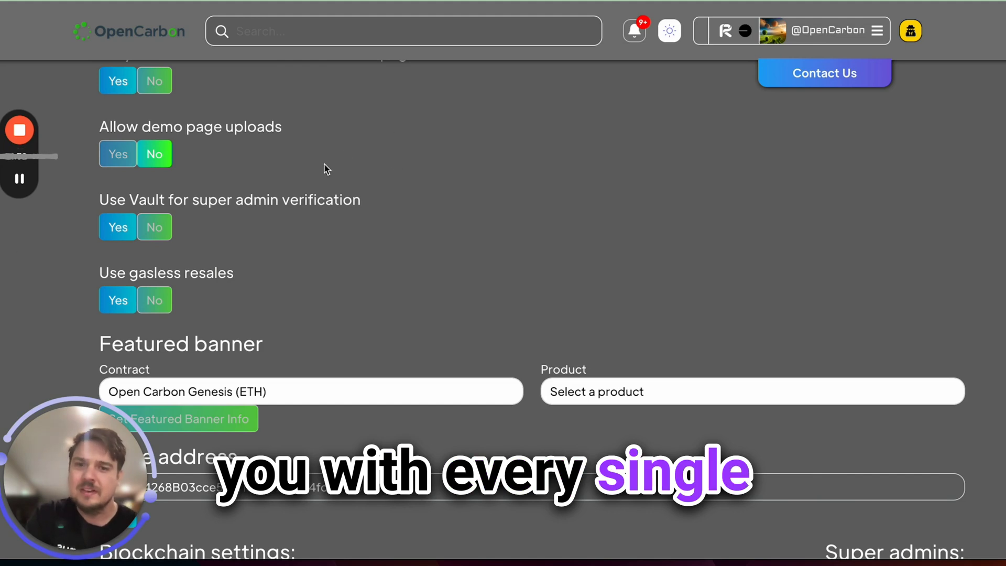
scroll(440, 204, "down", 1)
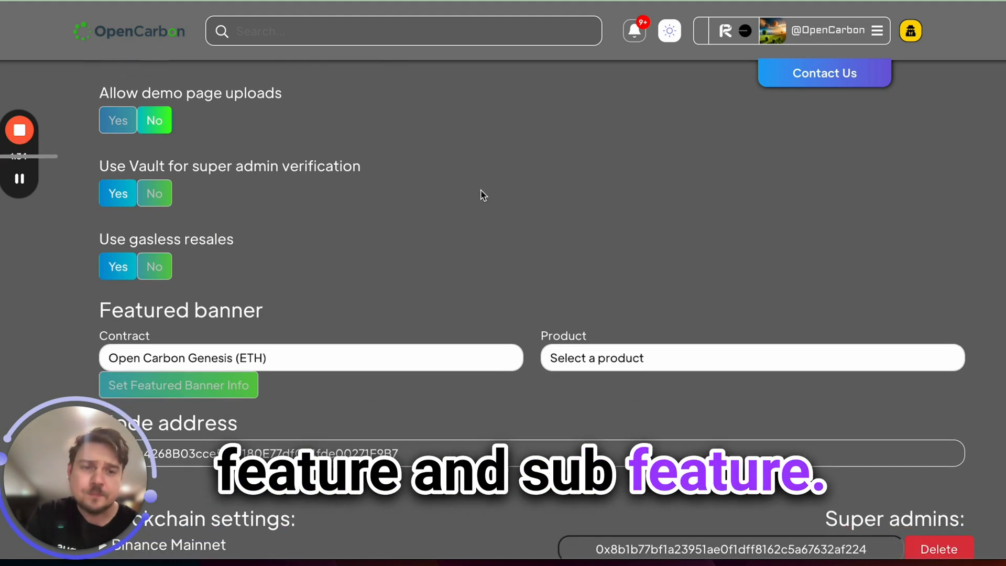
scroll(482, 195, "down", 4)
left_click(457, 236)
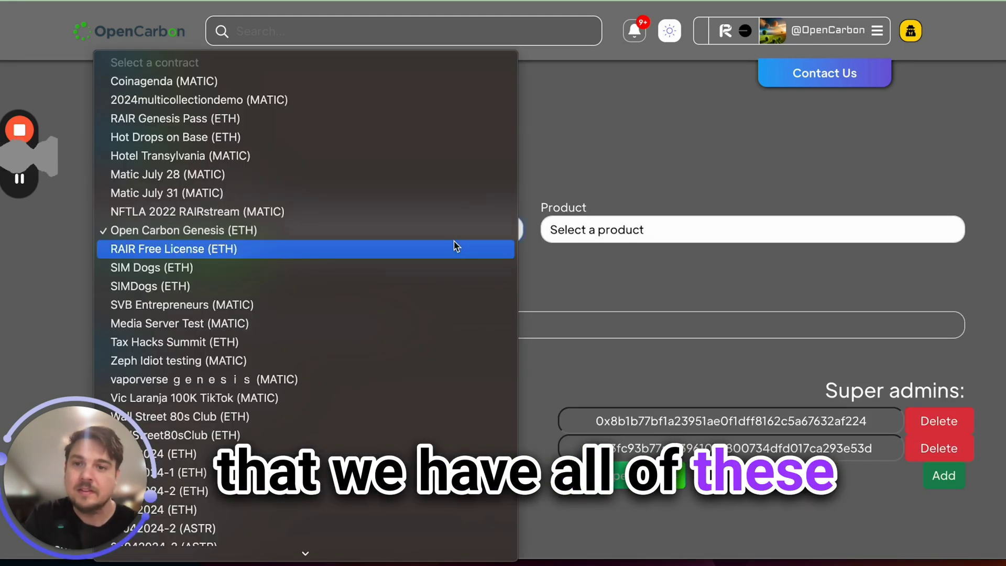
left_click(563, 137)
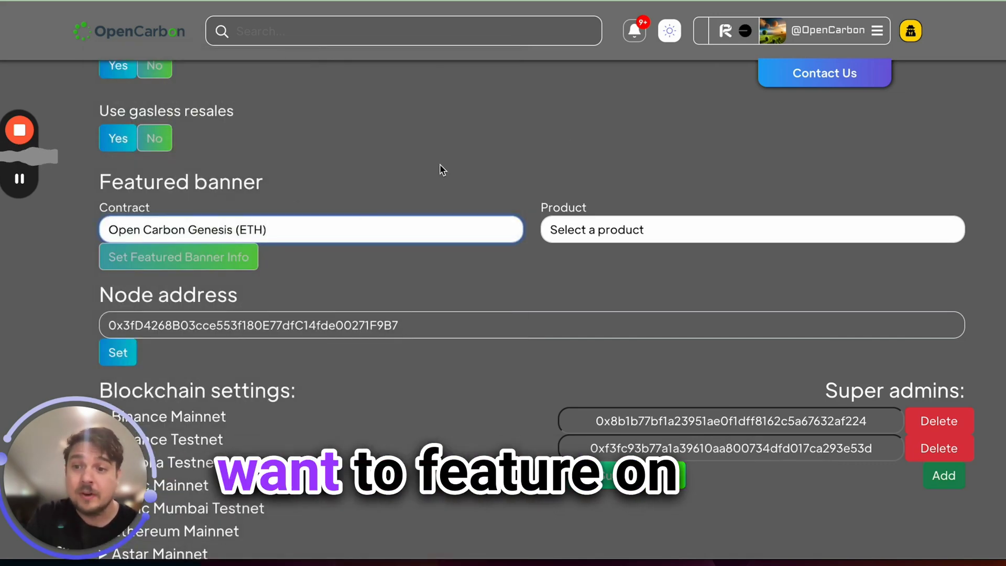
scroll(440, 167, "down", 2)
left_click(416, 222)
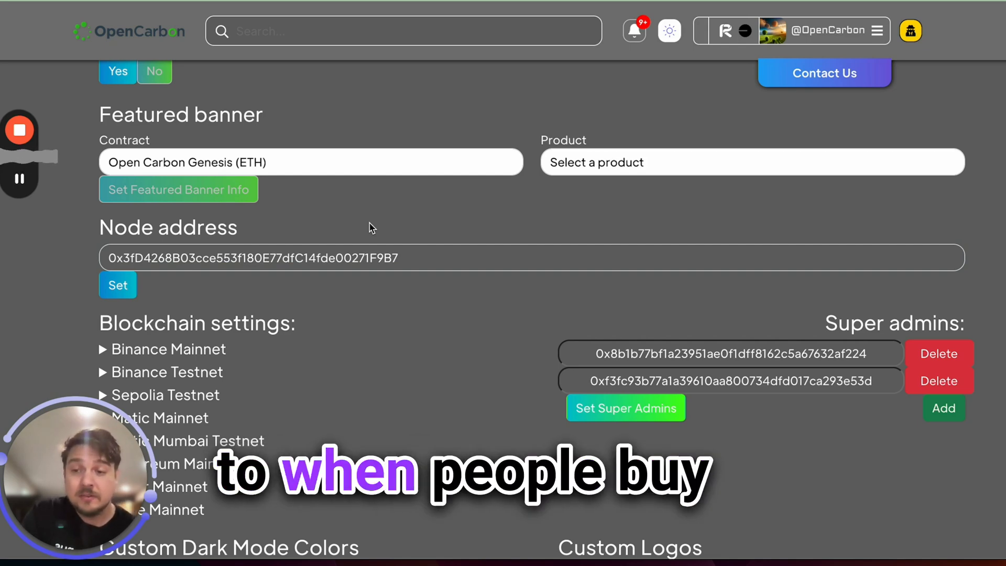
Step: Expand the Binance Mainnet sync and display options, then collapse them again
scroll(371, 227, "down", 2)
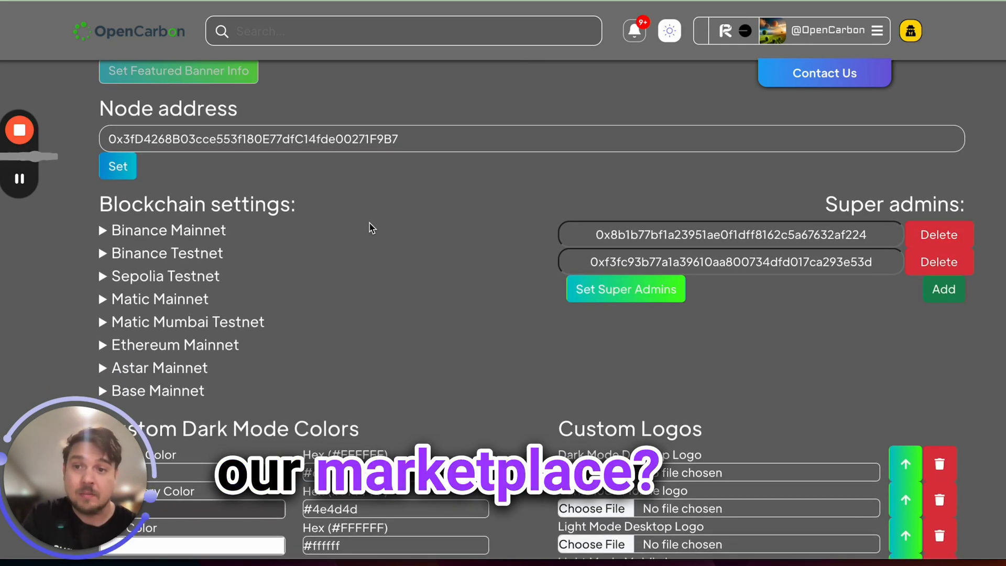
left_click(104, 231)
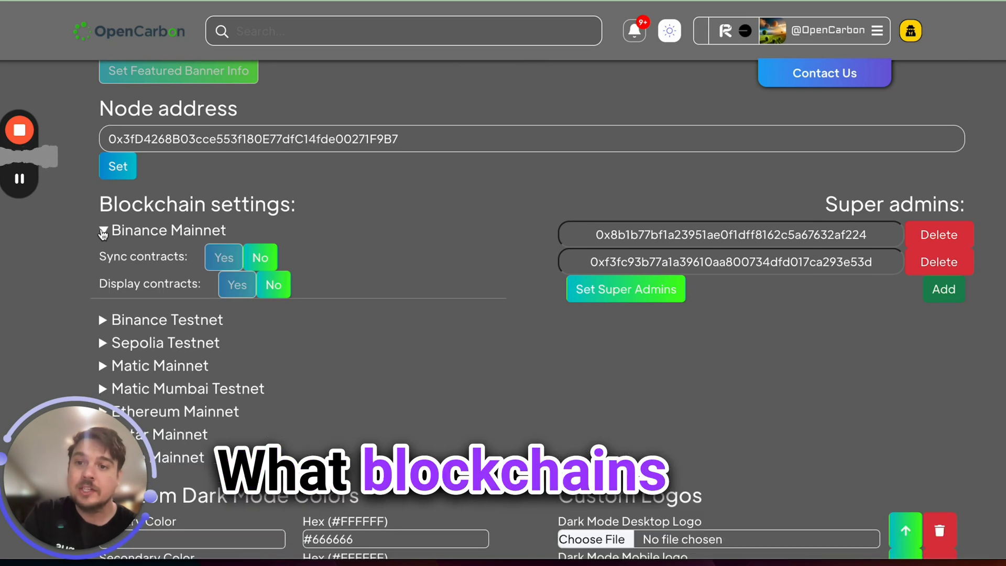
left_click(105, 231)
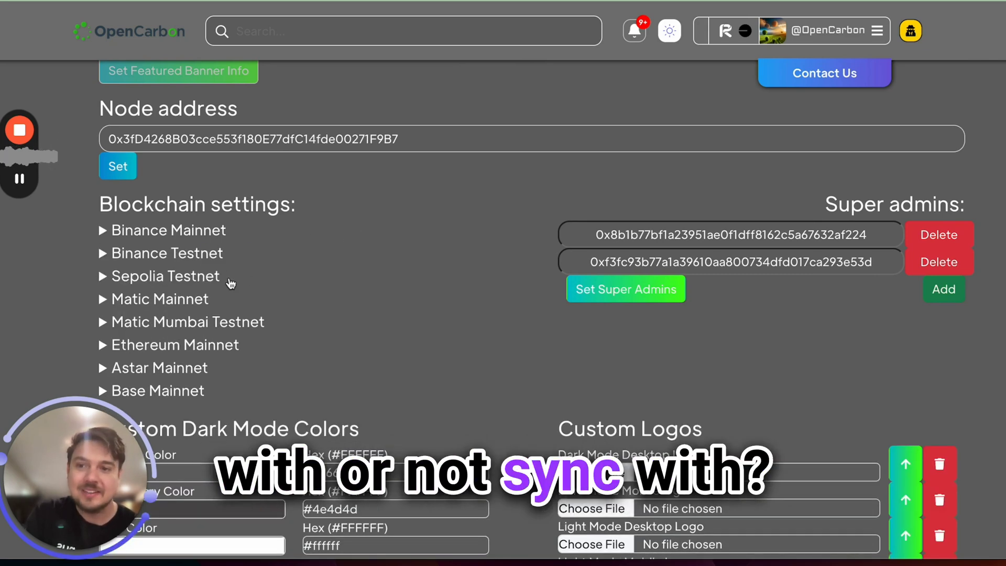
scroll(231, 285, "down", 1)
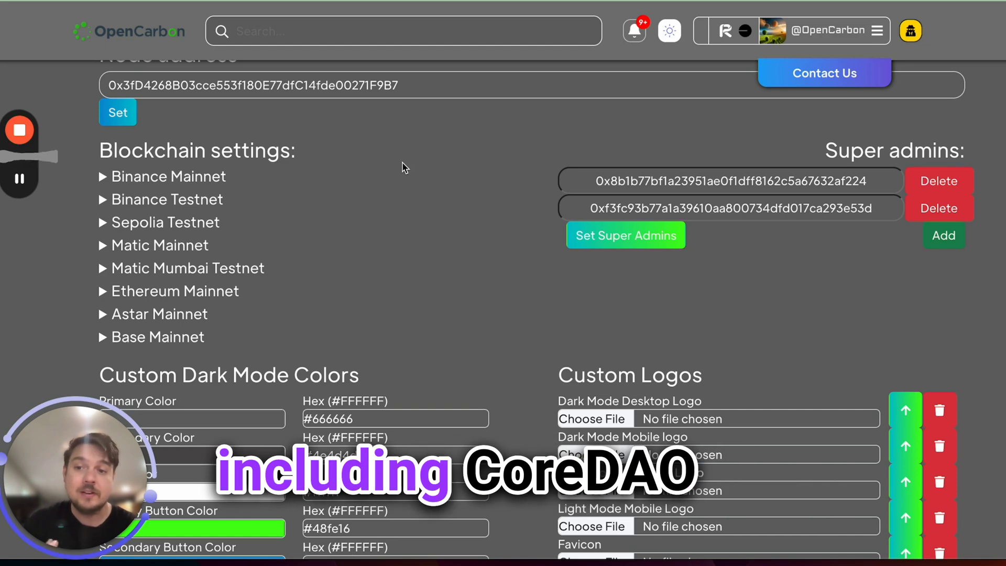
left_click(105, 337)
left_click(105, 337)
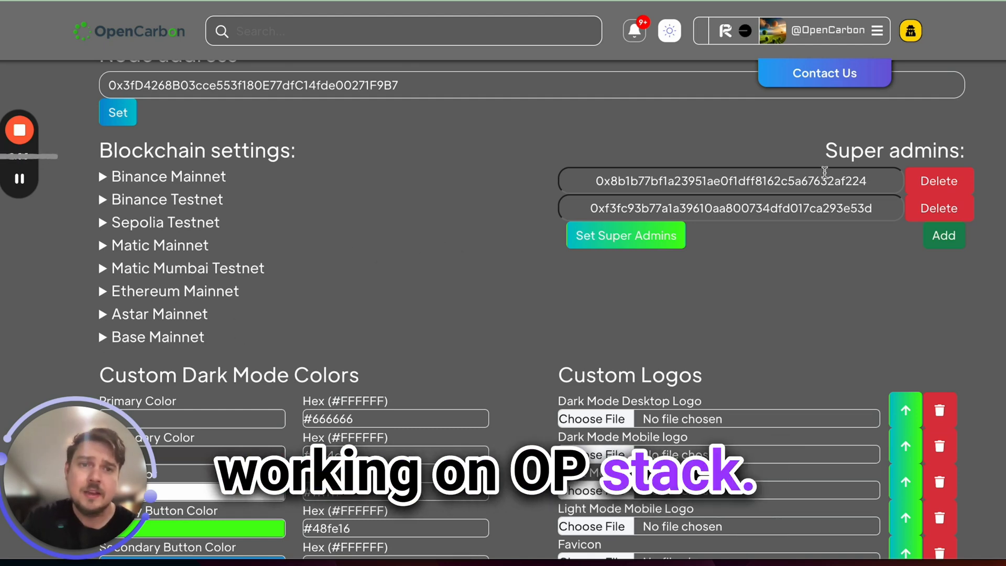
left_click(870, 209)
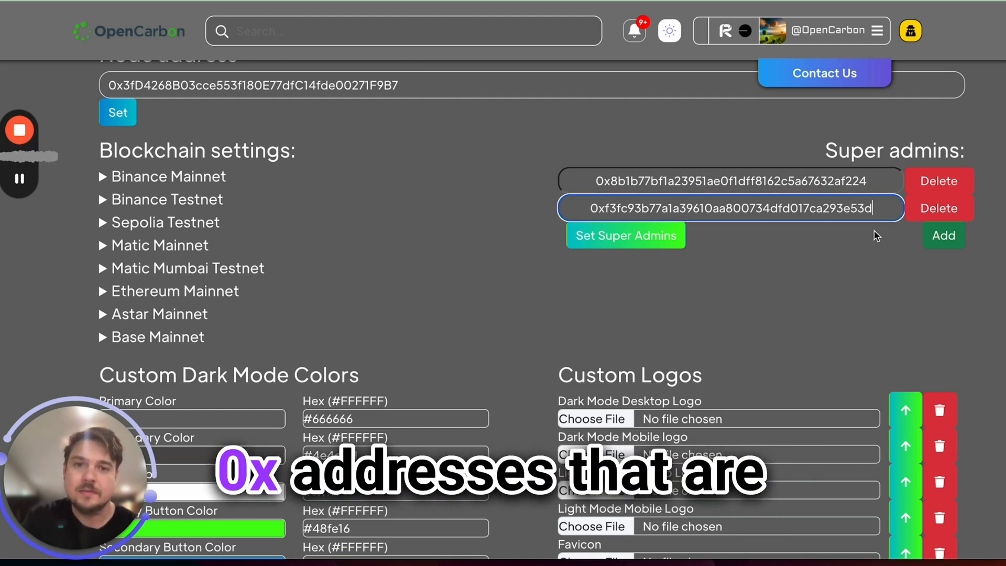
left_click(873, 235)
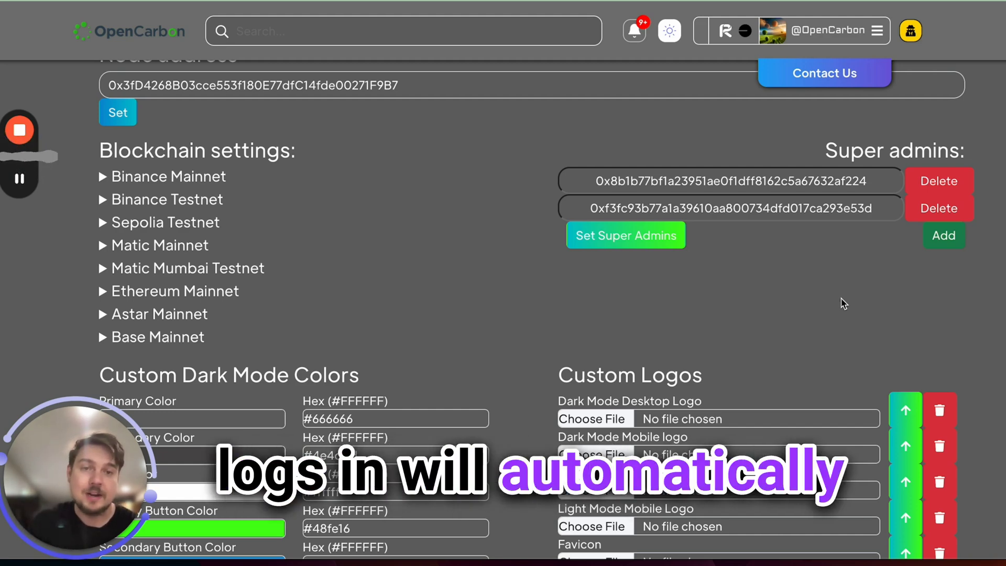
left_click(943, 239)
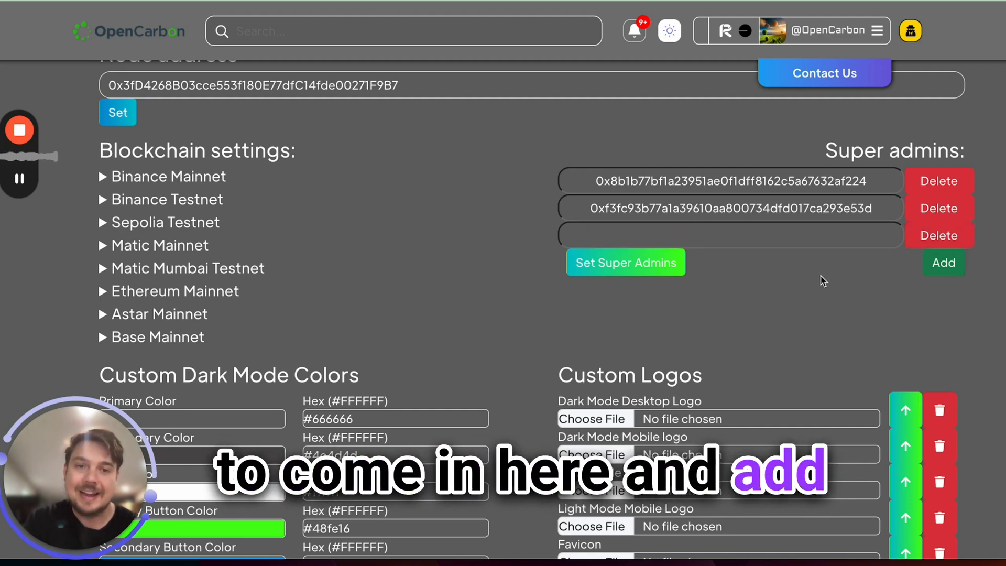
left_click(935, 236)
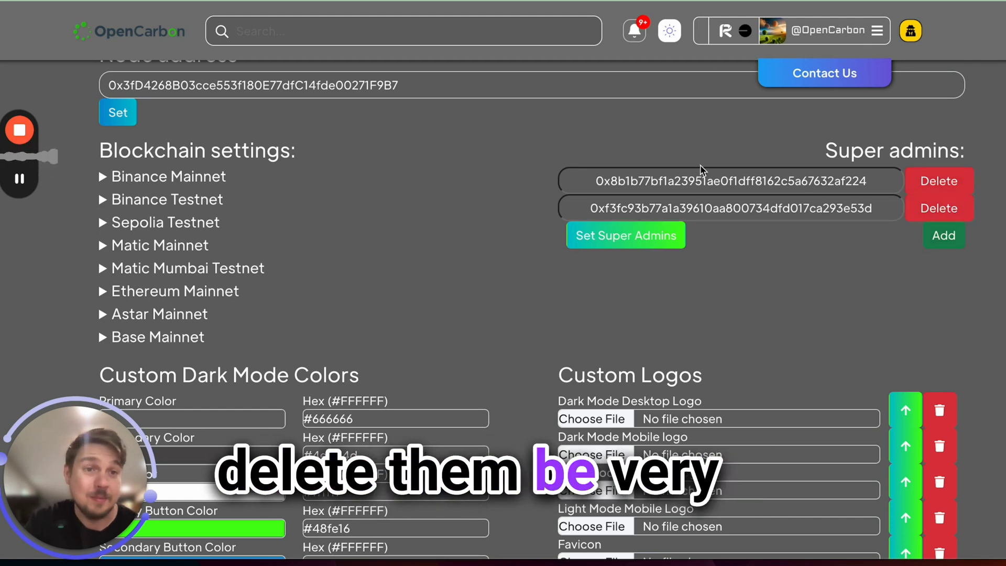
Step: Set the dark-mode primary colour to red and save the colours to the server
scroll(813, 269, "down", 1)
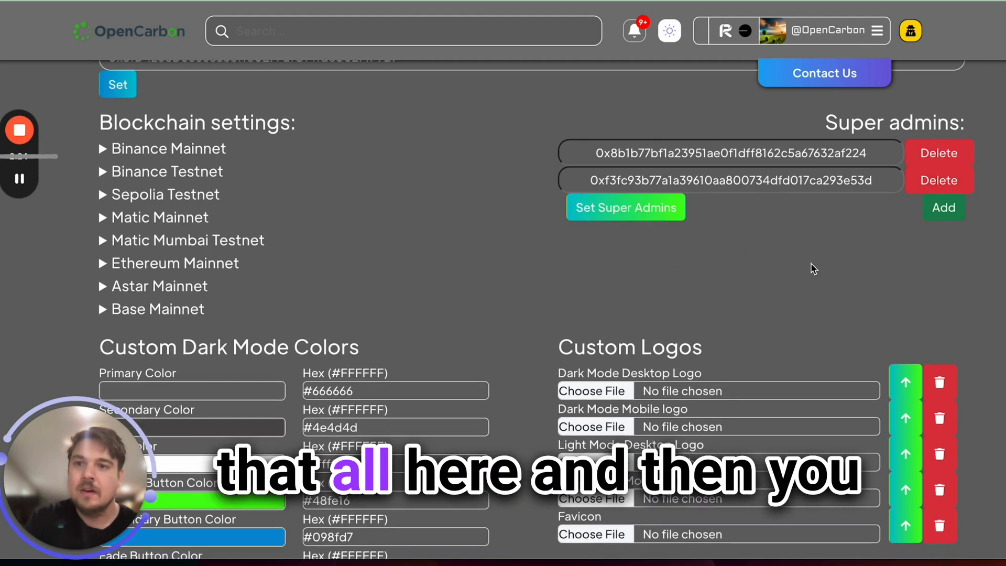
scroll(812, 269, "down", 5)
left_click(146, 239)
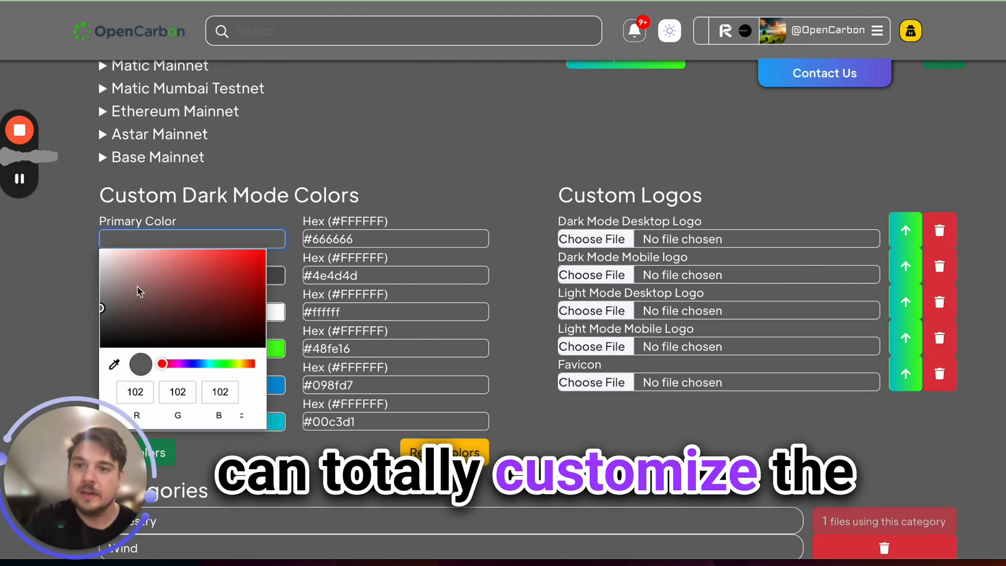
left_click_drag(140, 292, 265, 250)
left_click(378, 174)
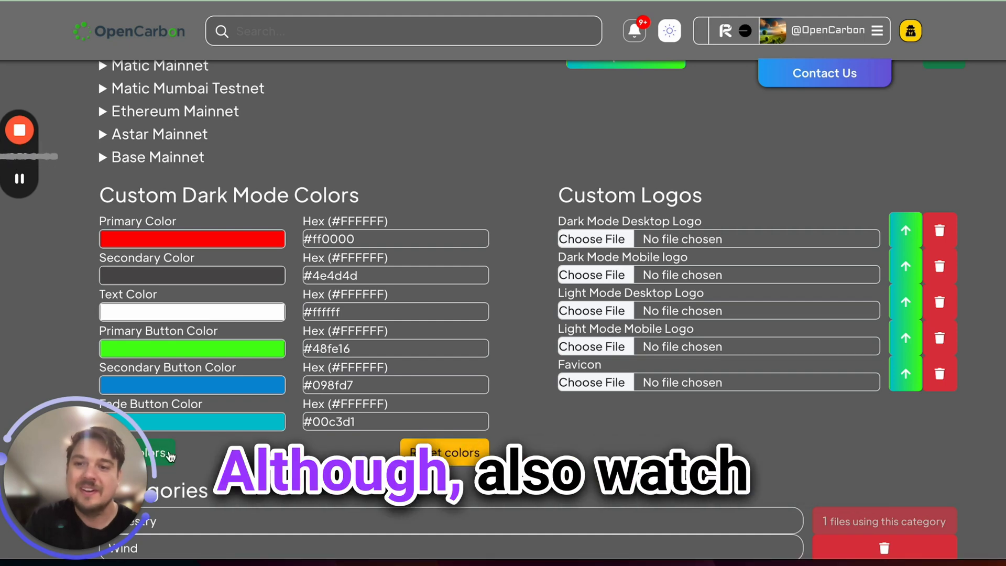
scroll(118, 390, "down", 3)
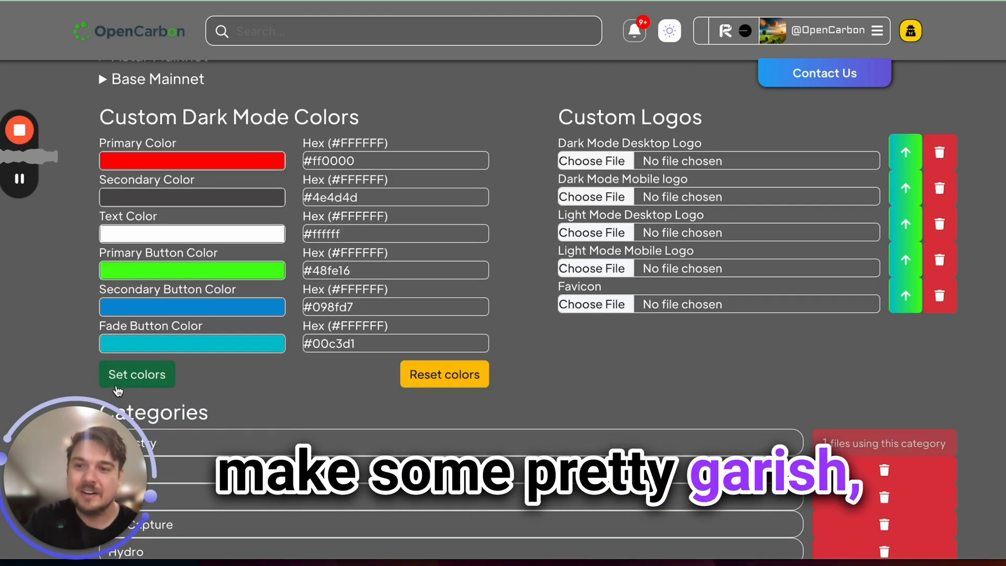
left_click(118, 388)
left_click(497, 320)
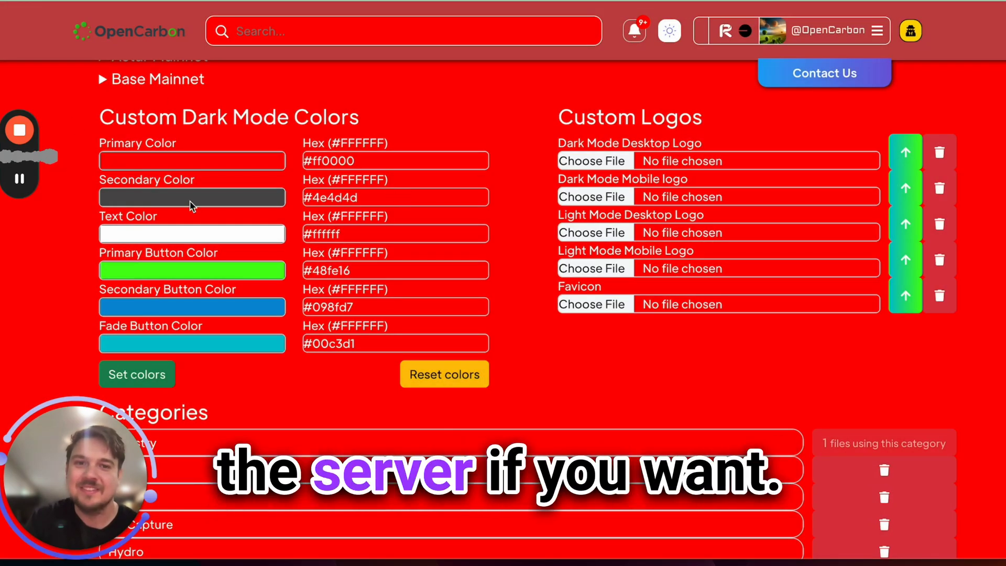
Step: Reset the dark-mode colours to the defaults: #222021, #725bdb and #e882d5
scroll(192, 206, "up", 10)
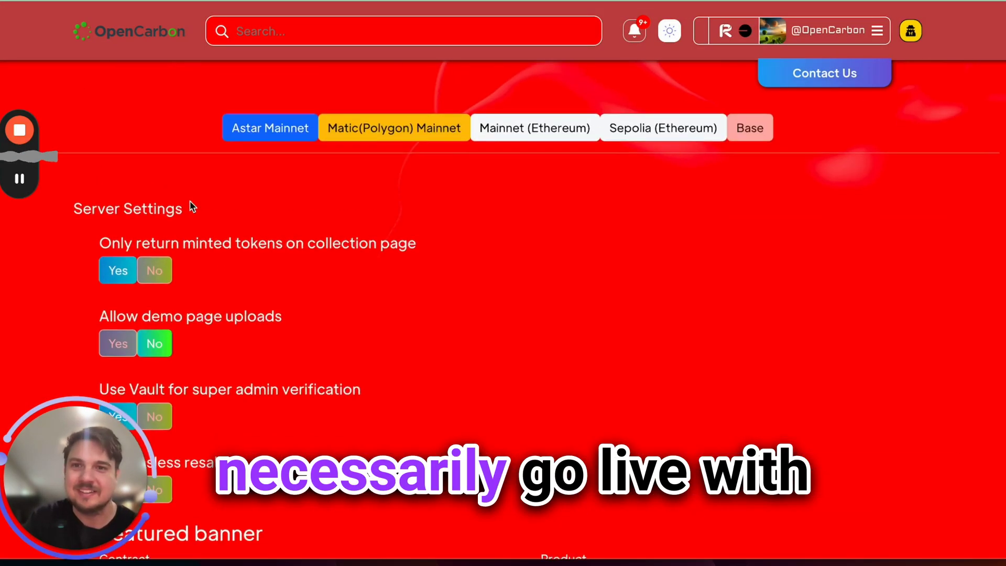
scroll(192, 206, "down", 10)
left_click(191, 216)
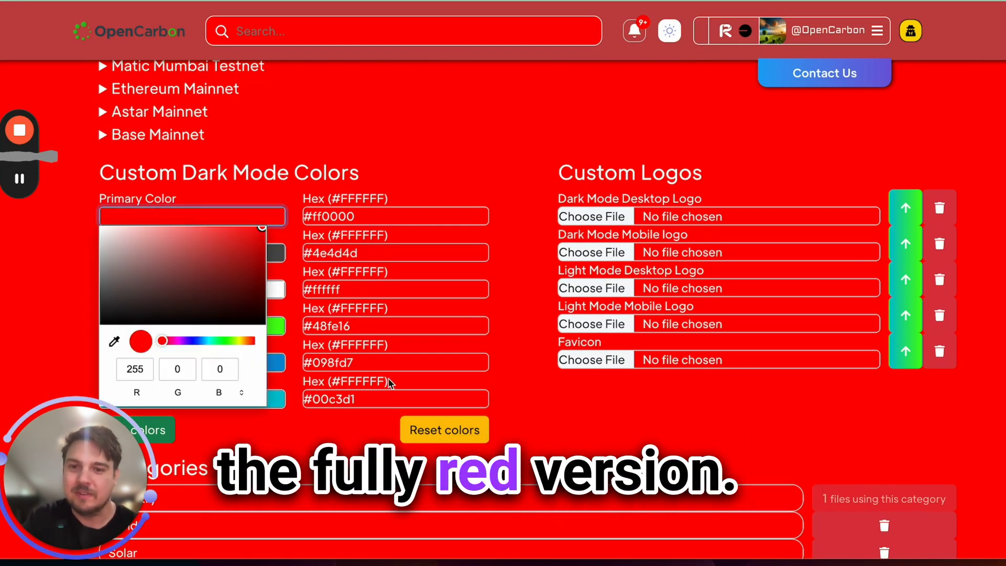
left_click(398, 433)
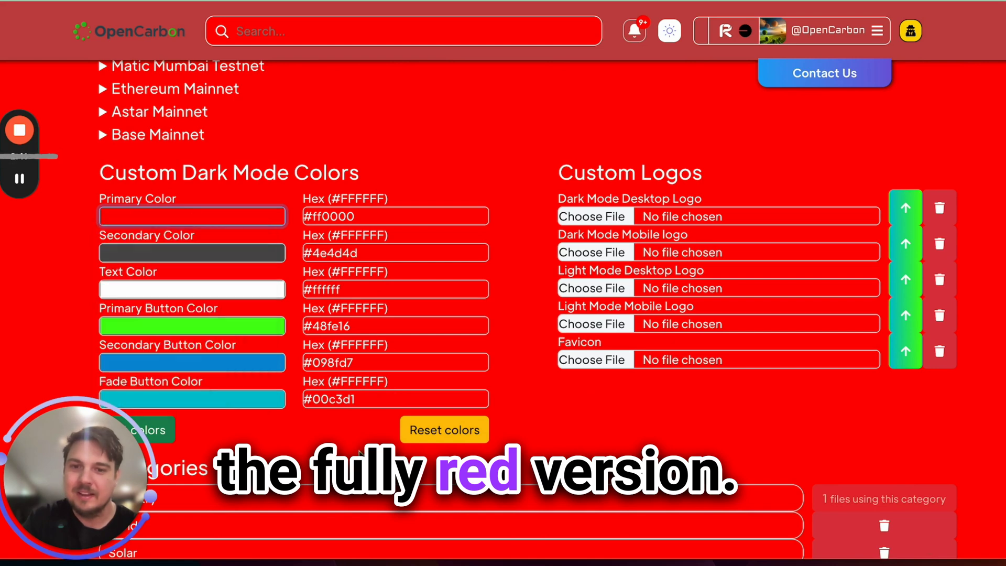
left_click(433, 430)
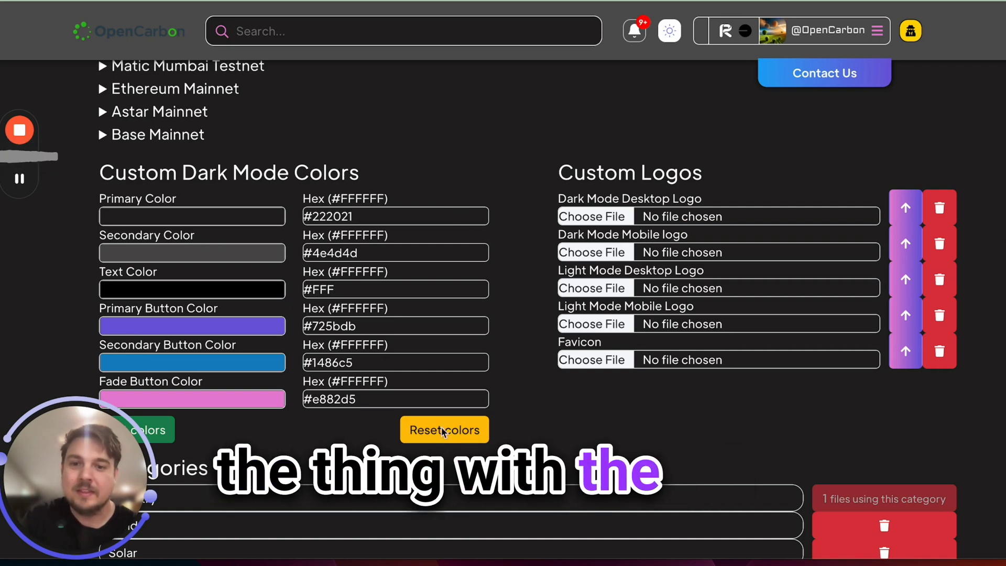
Step: Glance at the RAIRTECH marketplace tab, then return to OpenCarbon's dark-mode colour settings
key("ctrl+Tab")
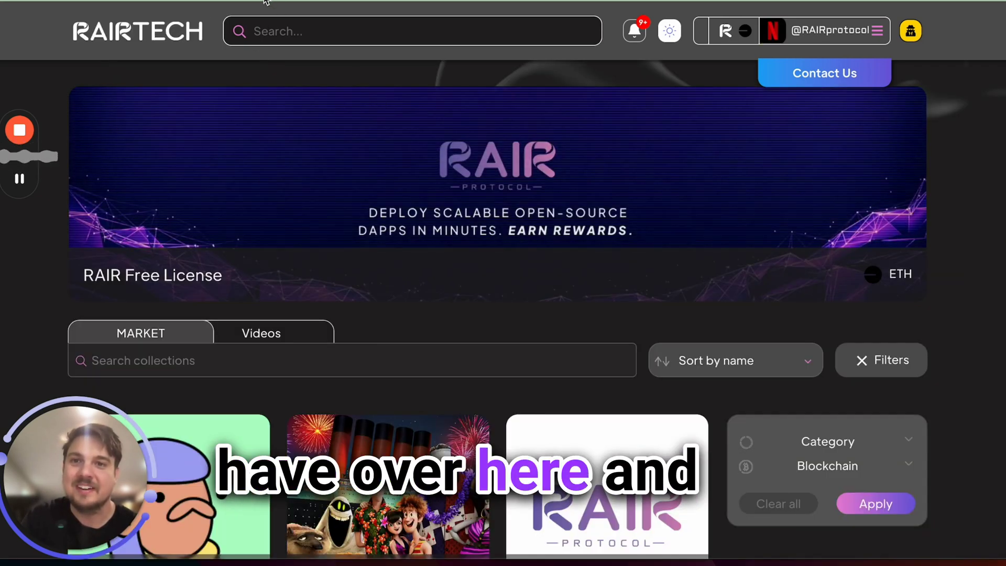
key("ctrl+Tab")
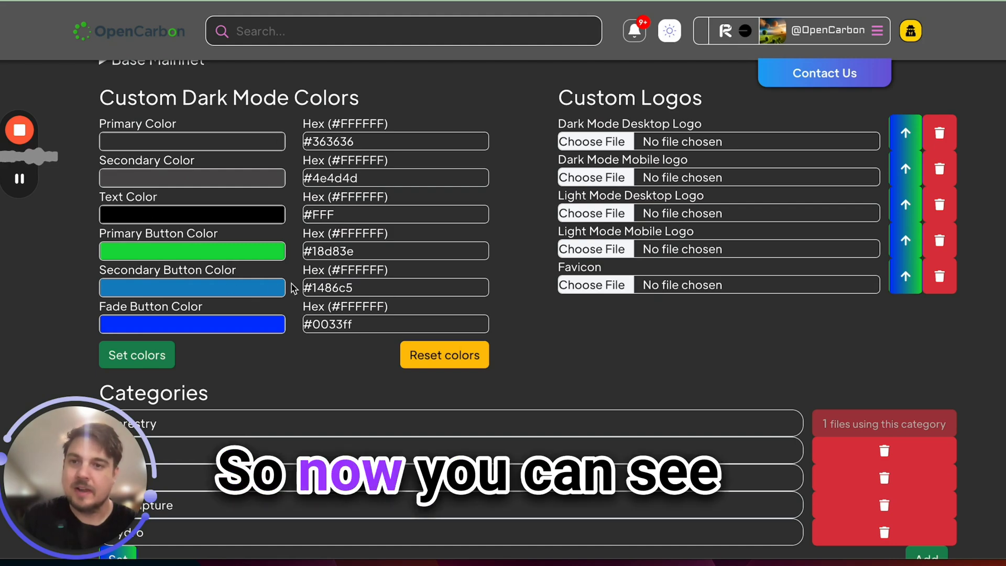
scroll(291, 282, "up", 10)
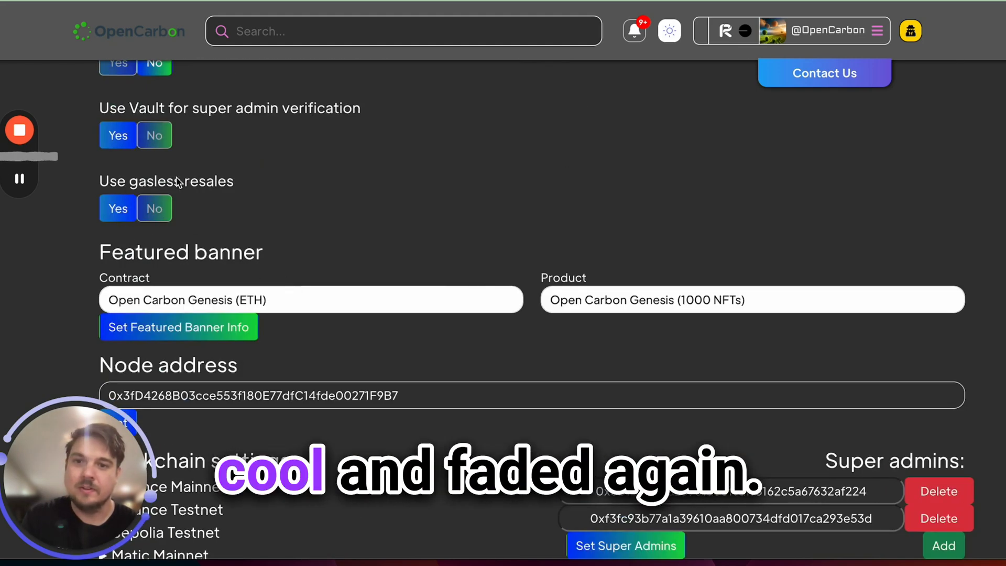
scroll(322, 173, "down", 10)
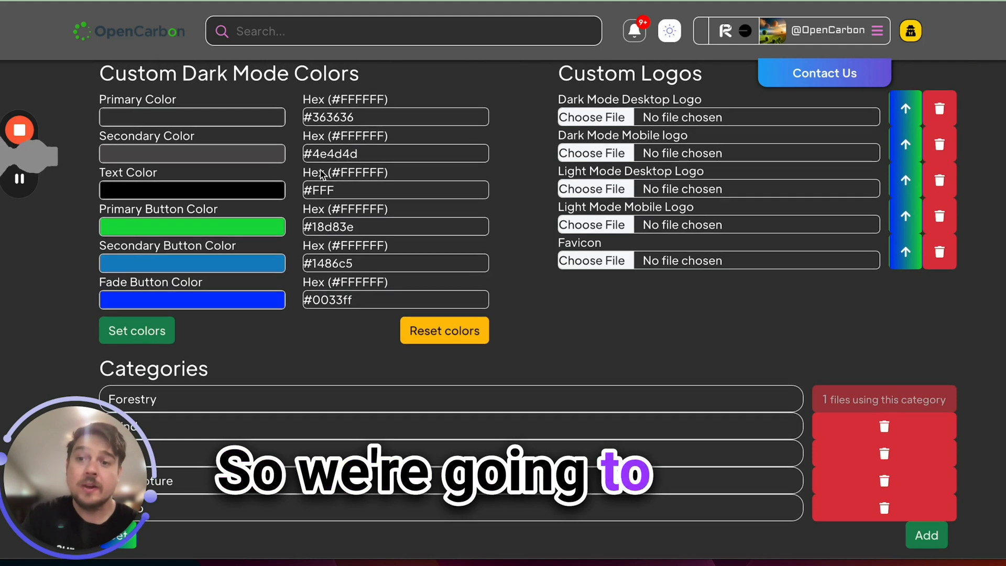
scroll(322, 173, "down", 4)
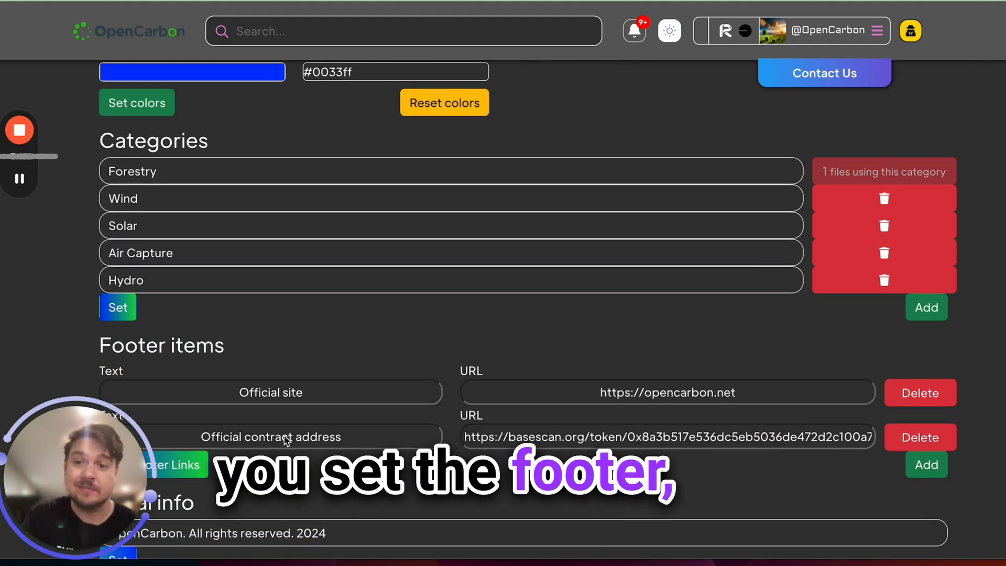
scroll(273, 408, "down", 2)
scroll(274, 408, "up", 3)
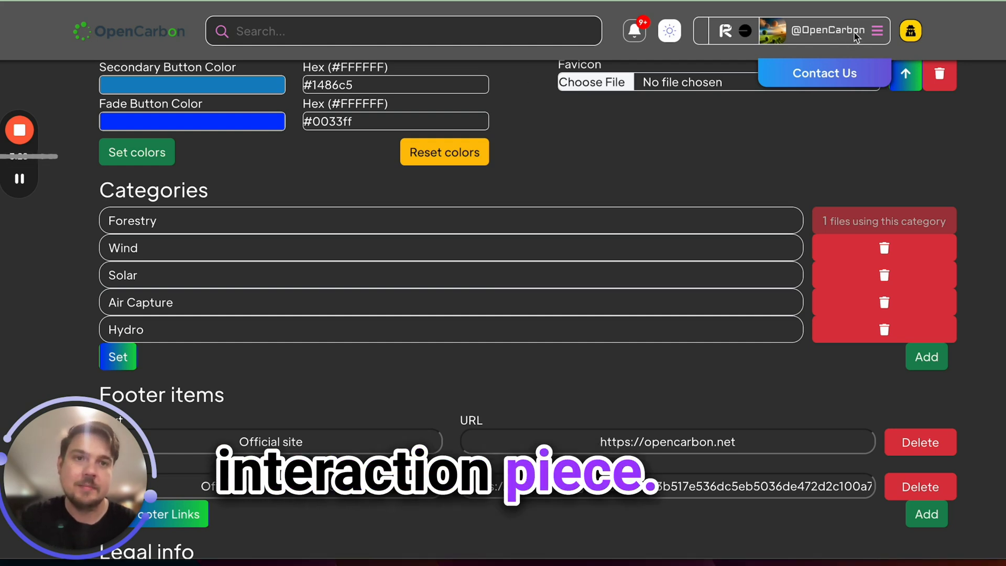
Step: Open the contract Factory from the profile menu, keeping Base Mainnet as the deployment network
left_click(872, 34)
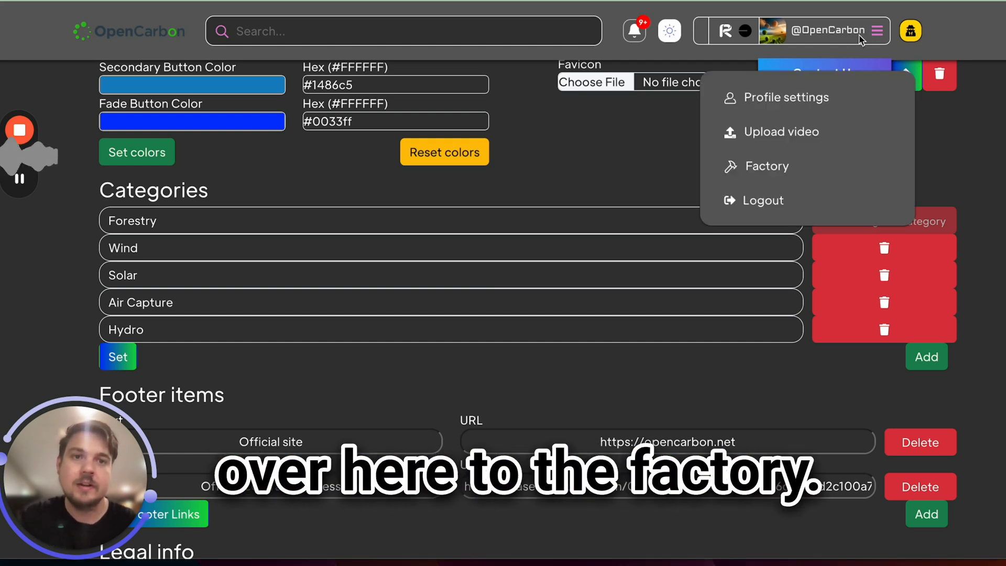
left_click(754, 166)
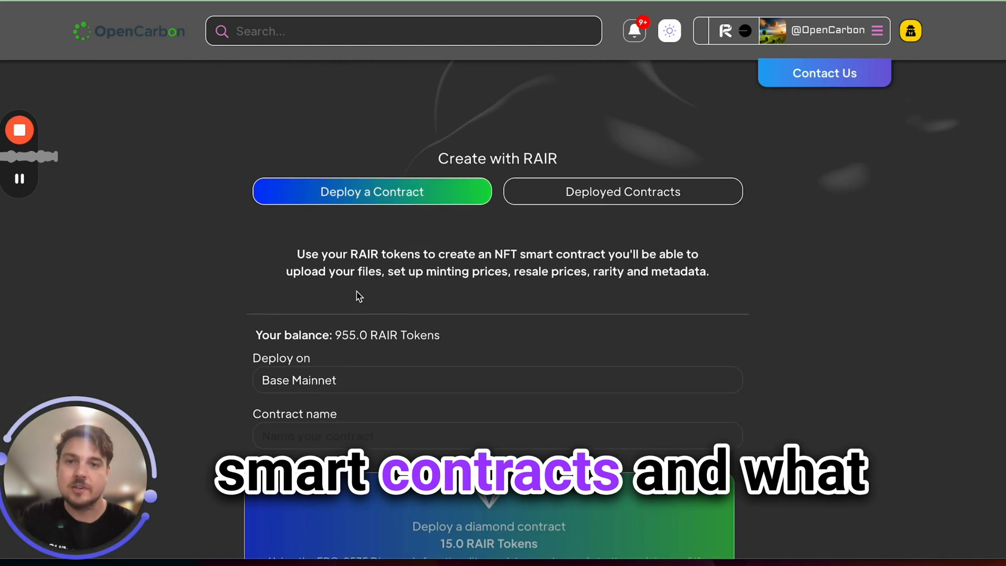
scroll(358, 296, "down", 1)
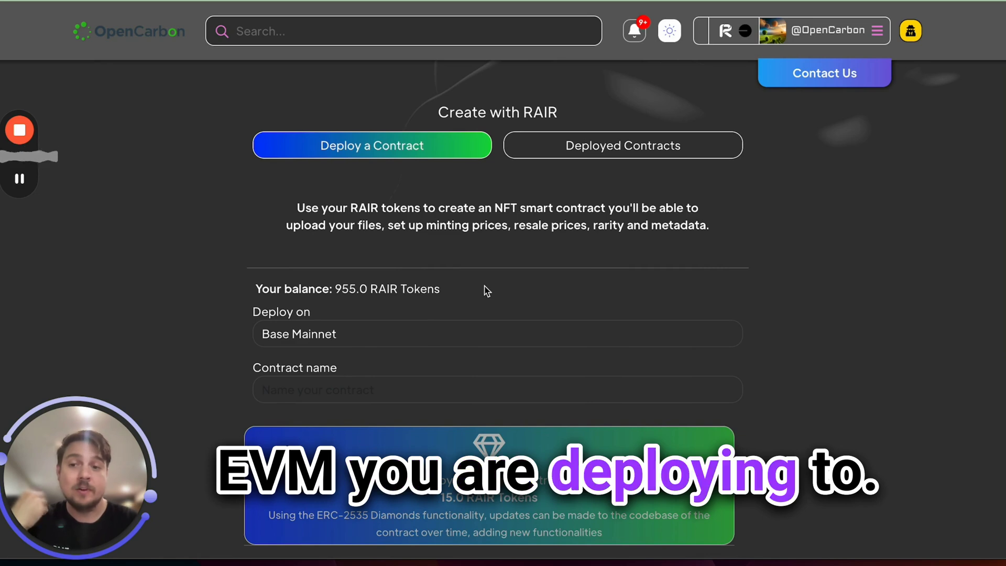
left_click(303, 341)
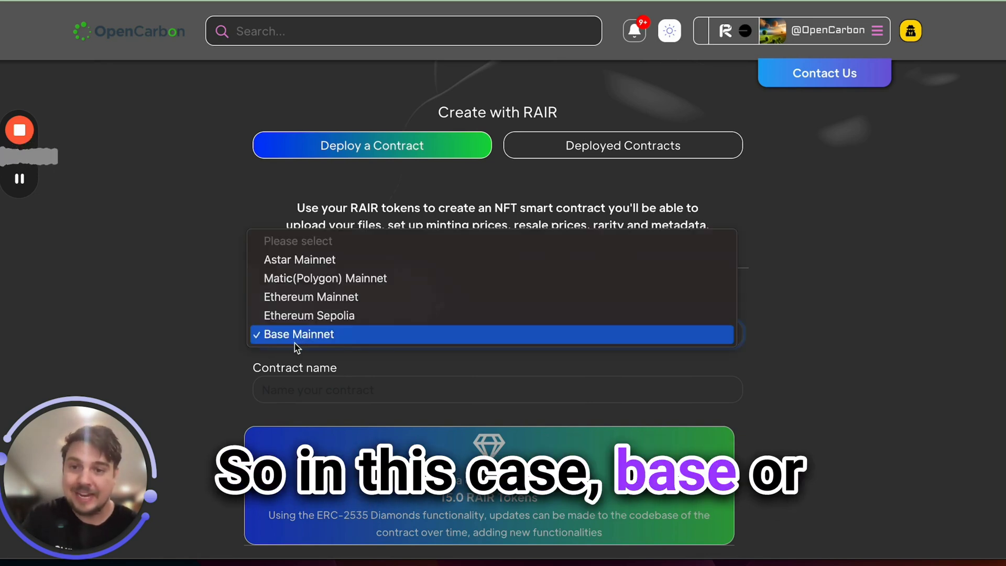
left_click(242, 333)
scroll(225, 354, "down", 1)
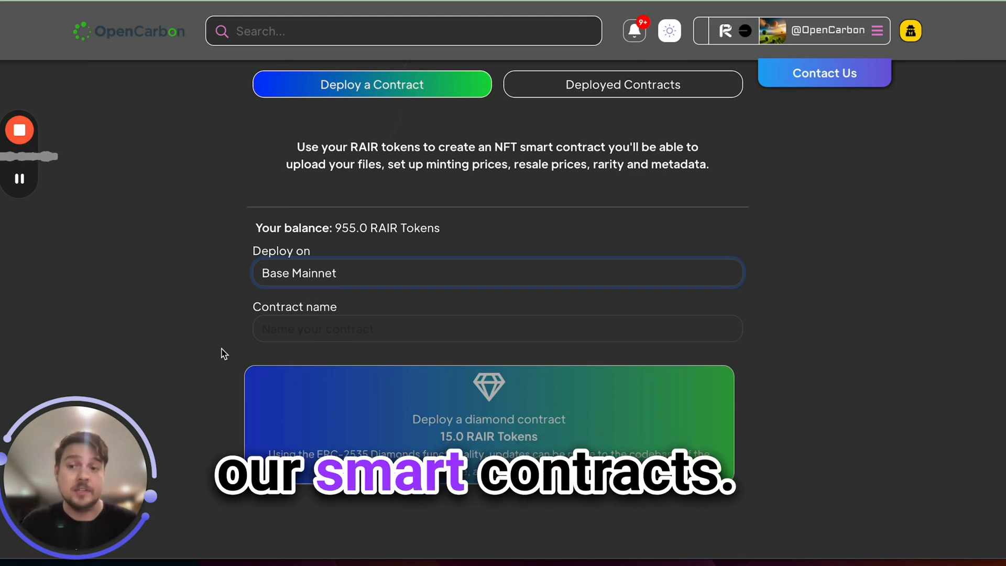
left_click(274, 338)
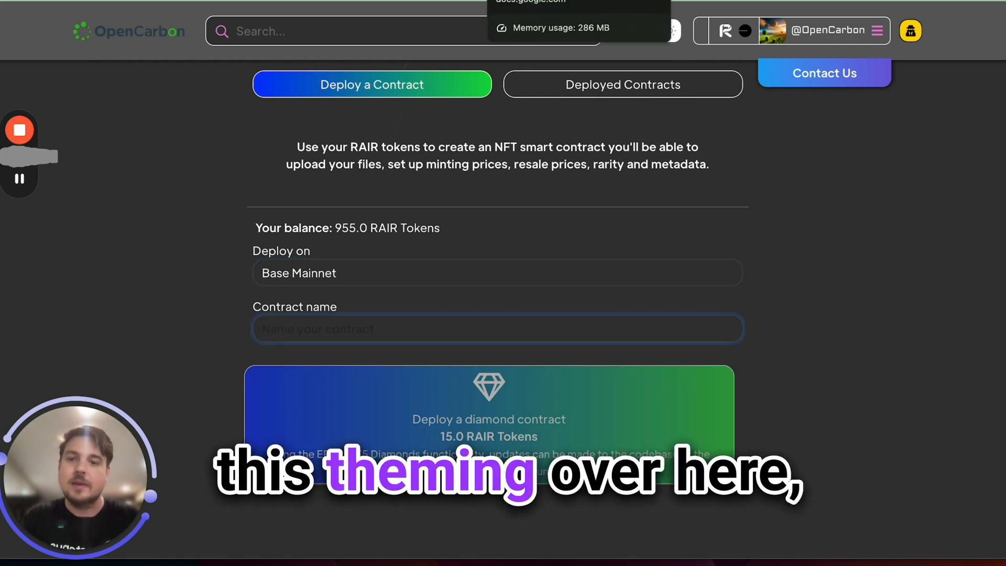
Step: Review the OC Metadata sheet's Ceará Regen AG names, descriptions and image links, then the oc folder's Filebase record
left_click(529, 1)
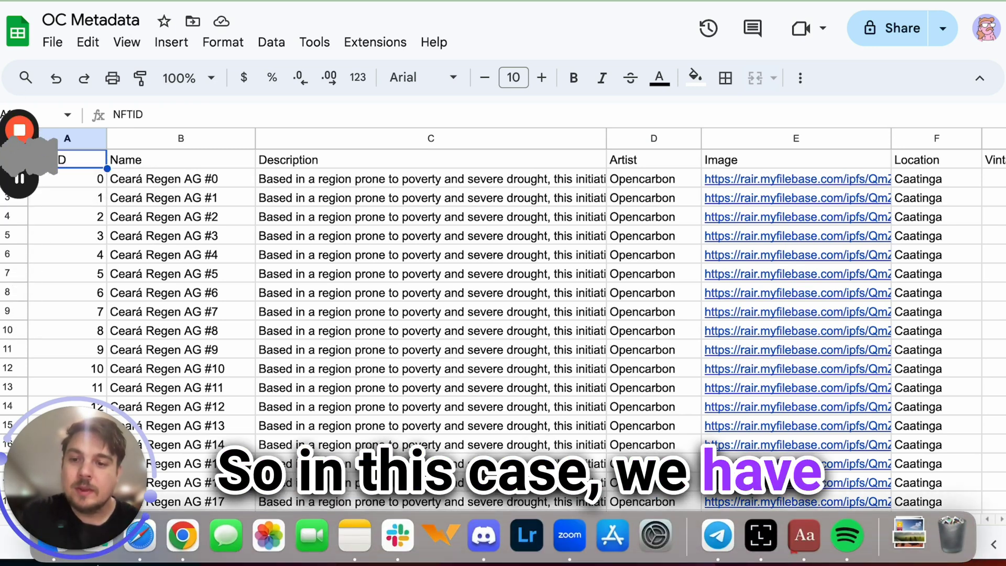
mouse_move(45, 554)
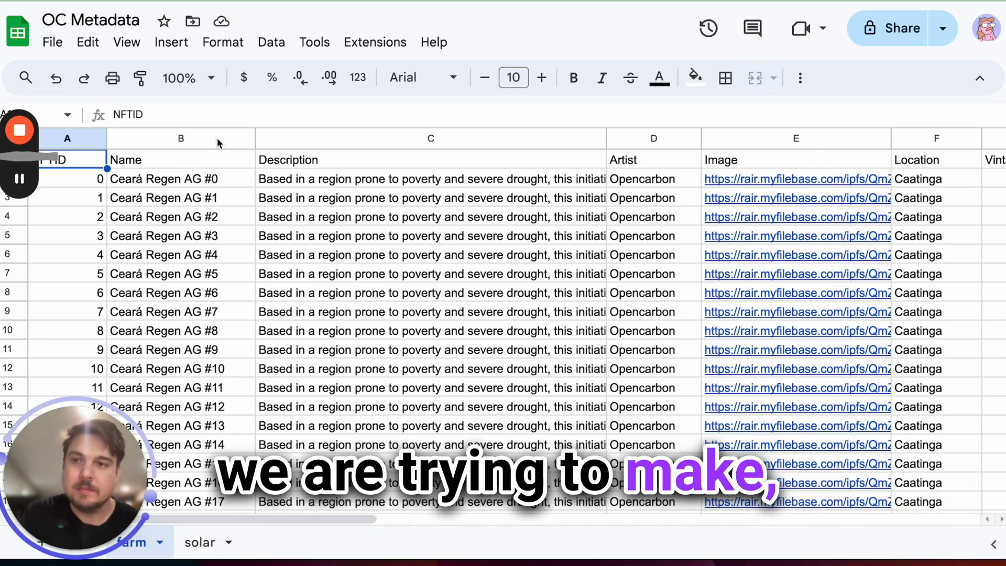
mouse_move(93, 563)
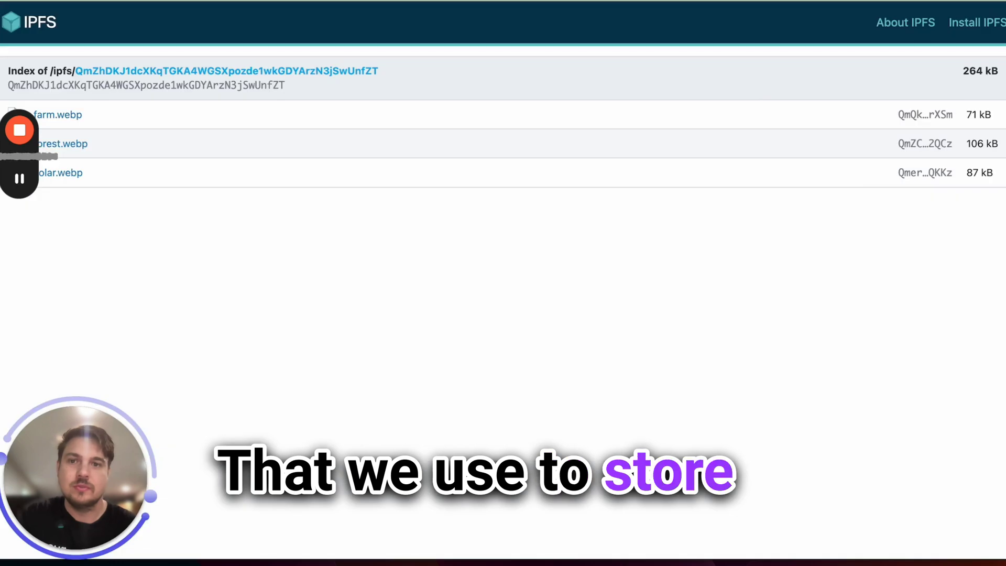
Step: Open farm.webp from the IPFS folder of farm, forest and solar images
left_click(66, 115)
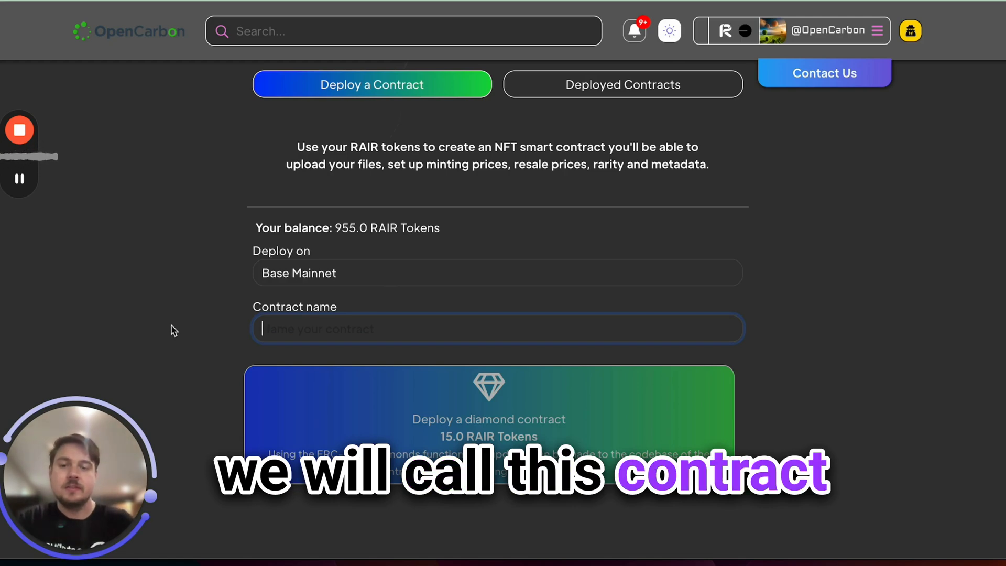
Step: Name the contract 'Regen Agriculture' and start deploying it as a diamond contract
type("Reneg")
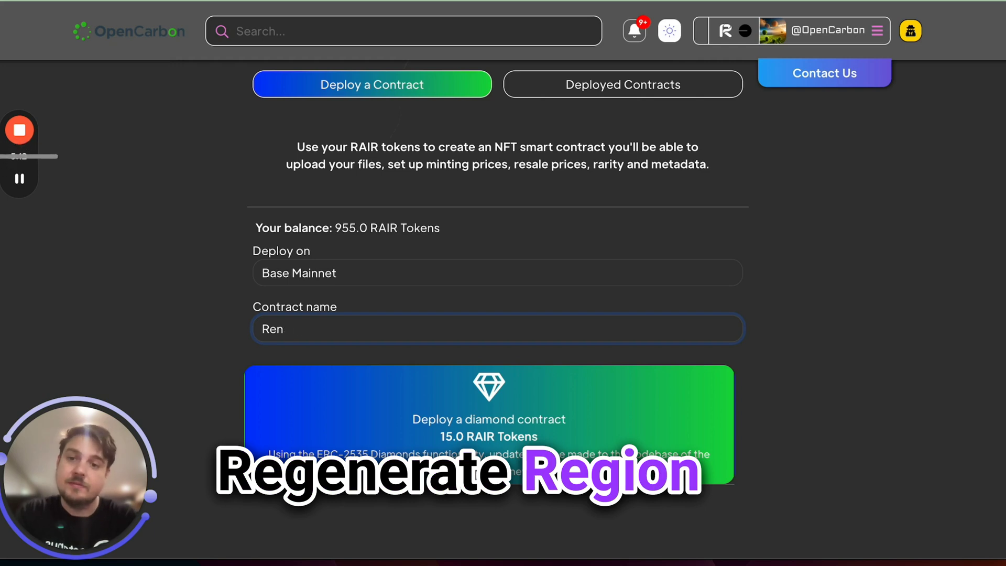
key("BackSpace")
key("BackSpace")
type("gen")
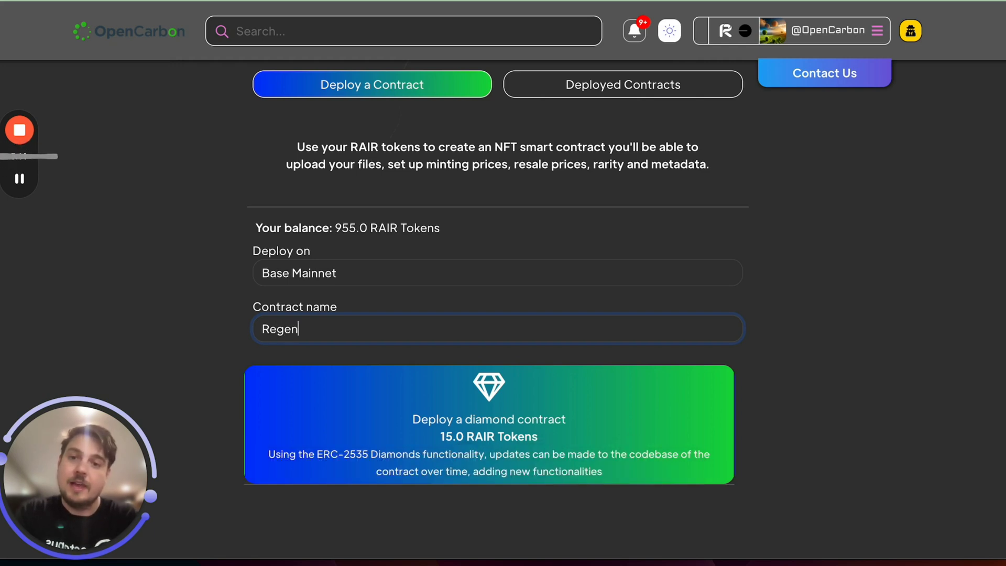
type(" Agriculture")
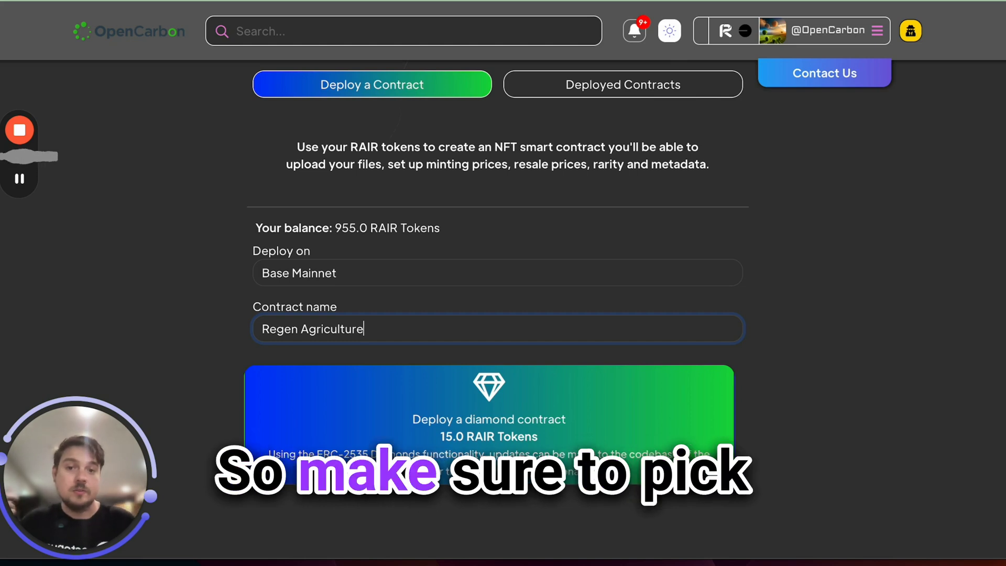
left_click(126, 299)
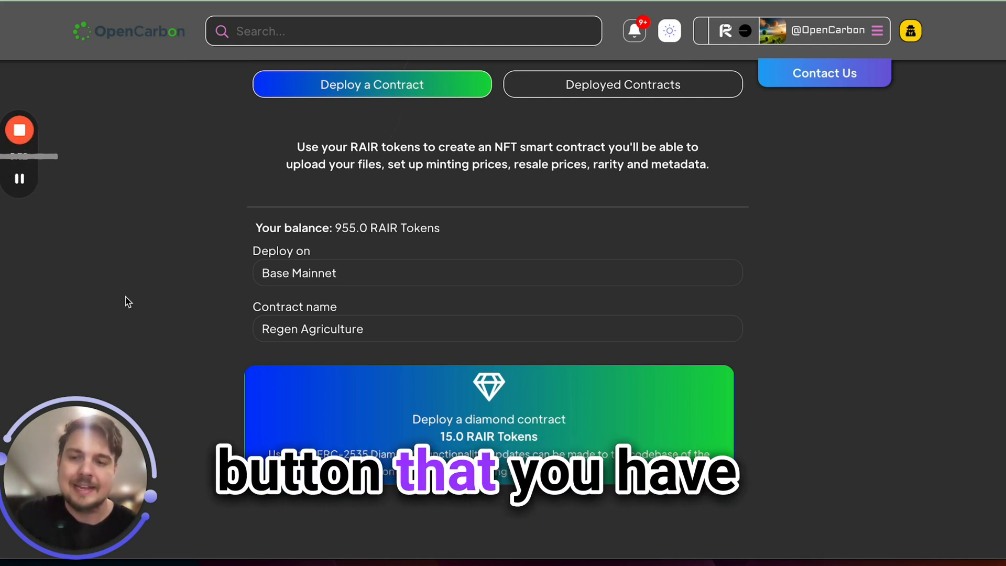
left_click(474, 388)
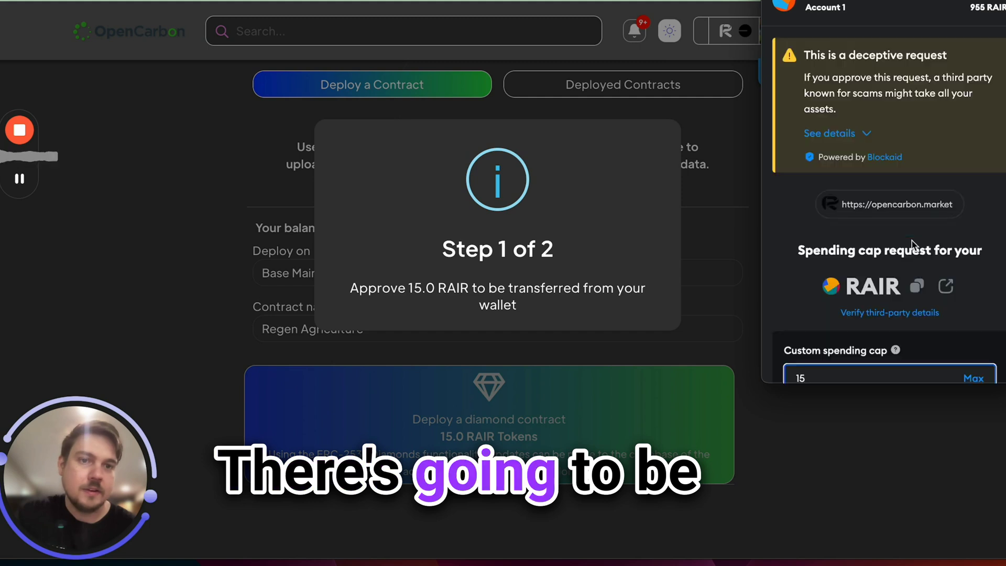
Step: Approve the 15 RAIR spend in MetaMask, confirm the deployment, and dismiss the Success message
scroll(915, 245, "down", 3)
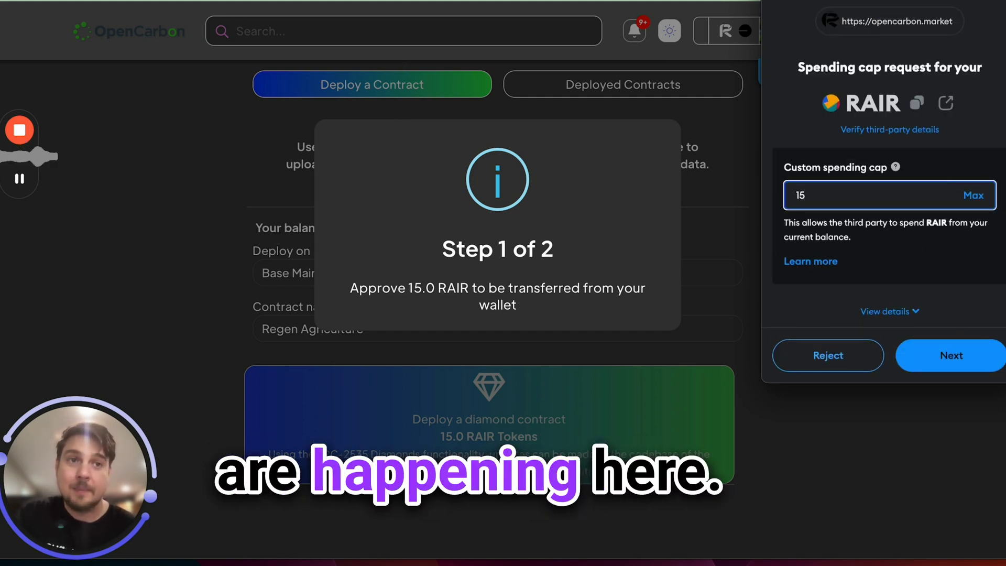
left_click_drag(852, 0, 872, 26)
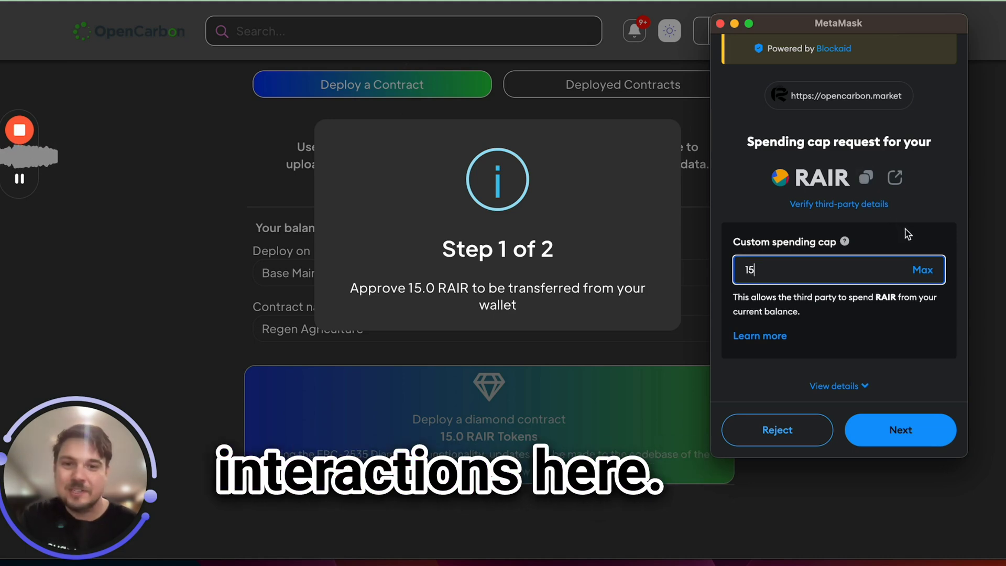
left_click(705, 316)
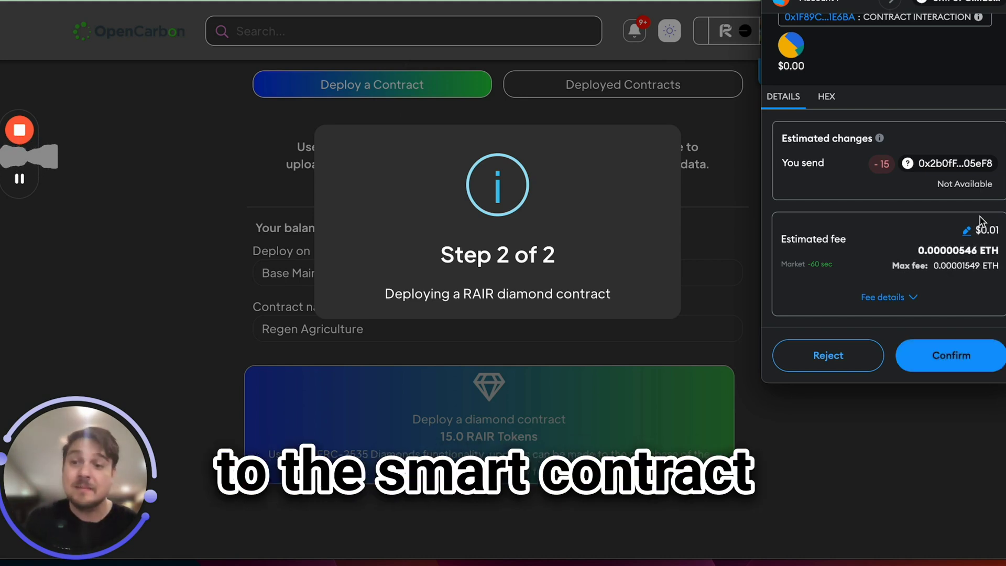
left_click(966, 367)
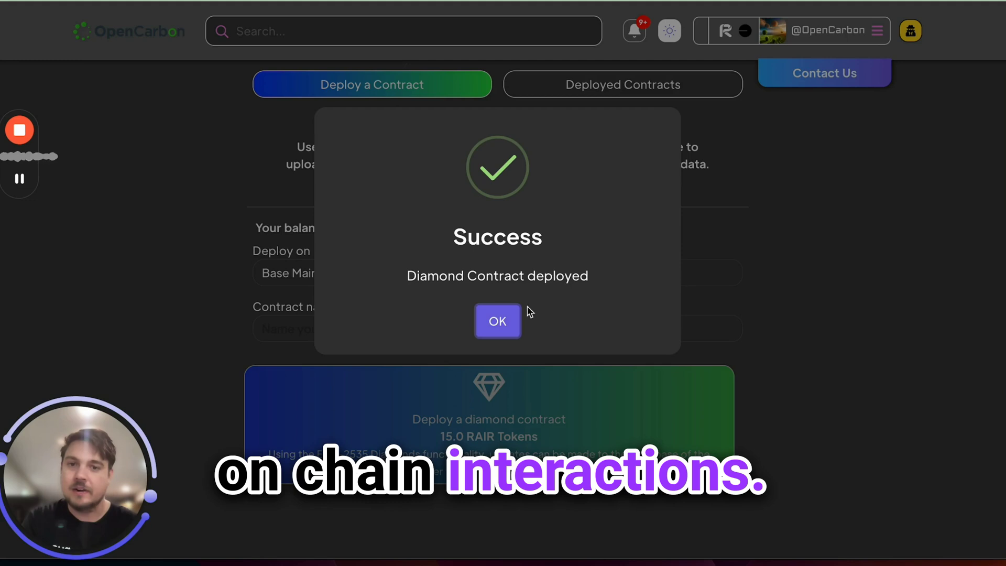
left_click(511, 317)
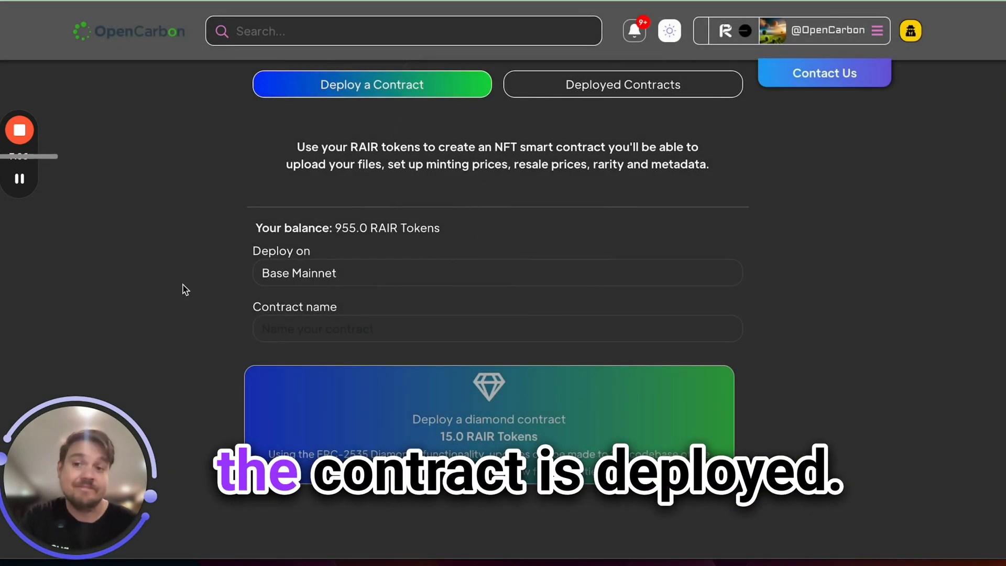
Step: Open the deployed Regen Agriculture contract and take the new collection name, Ceará Regen AG #0, from the metadata sheet
left_click(560, 108)
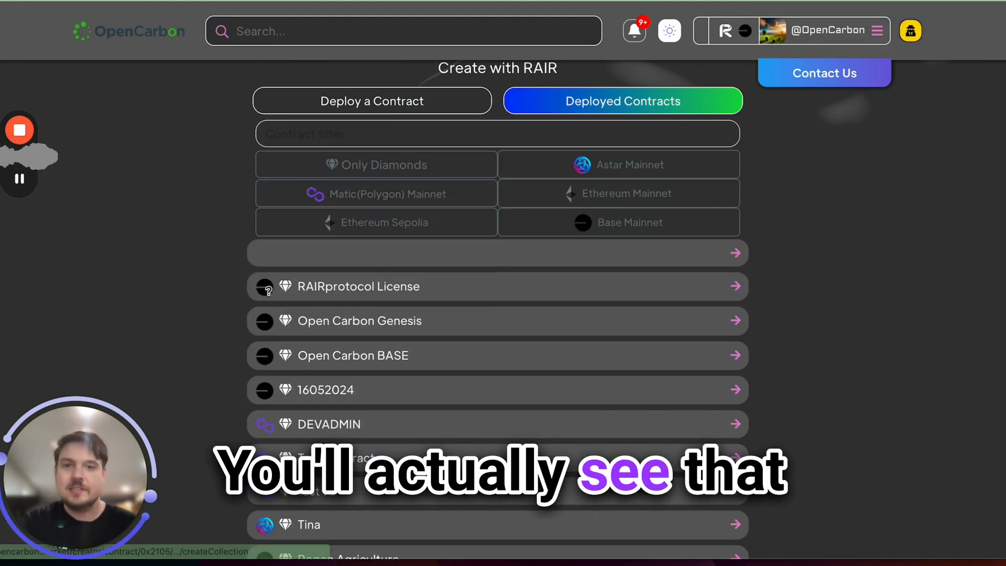
scroll(535, 188, "down", 5)
scroll(535, 187, "down", 2)
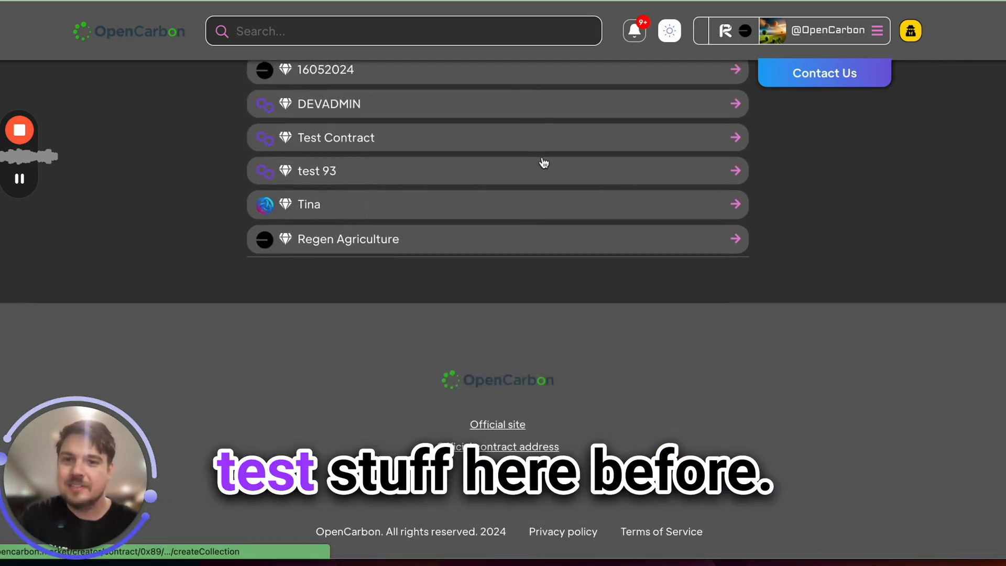
scroll(542, 162, "up", 4)
scroll(544, 163, "down", 4)
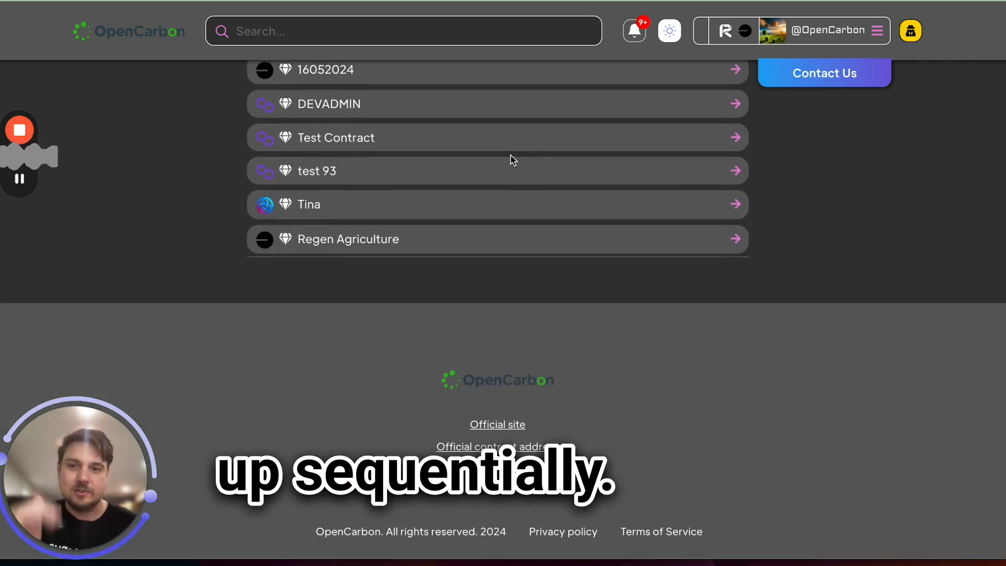
left_click(414, 240)
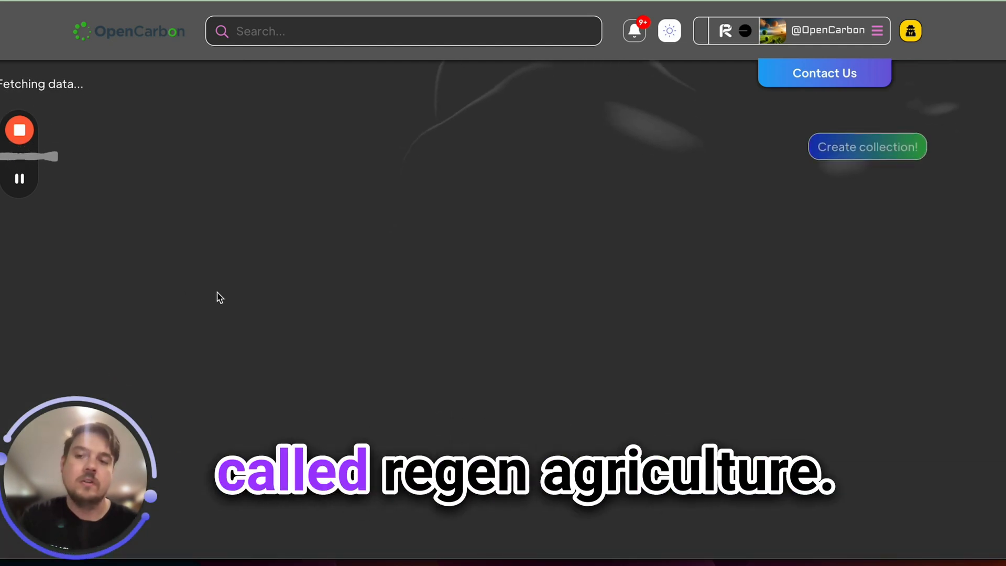
left_click(320, 227)
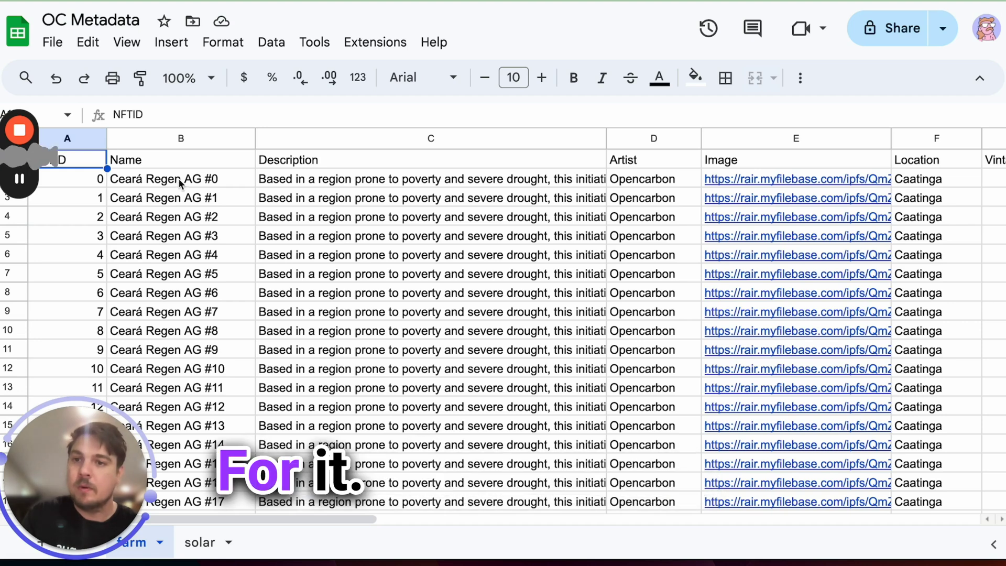
left_click(168, 182)
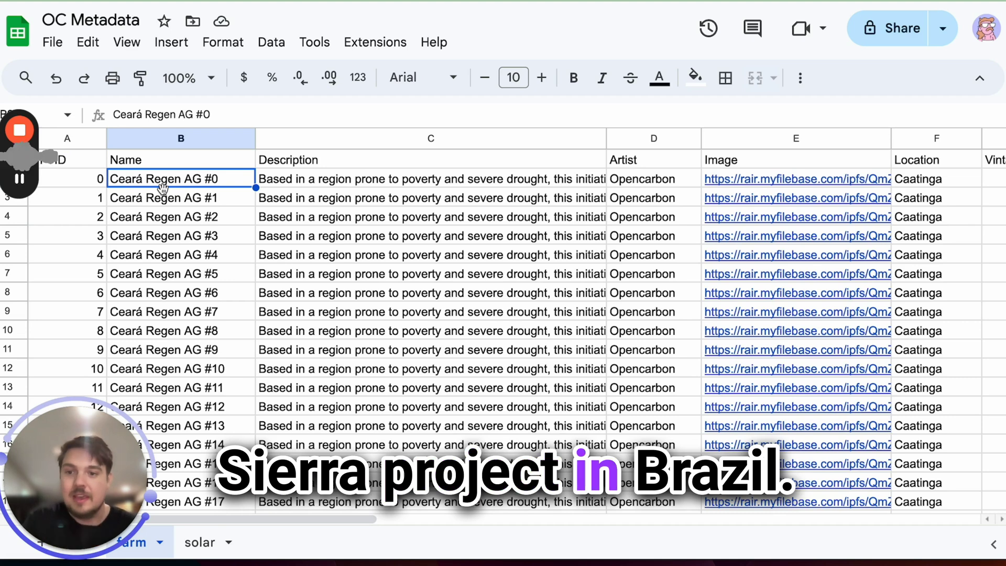
Step: Select 'Ceará Regen AG' in the first Name cell, leaving out the ' #0' suffix
double_click(201, 181)
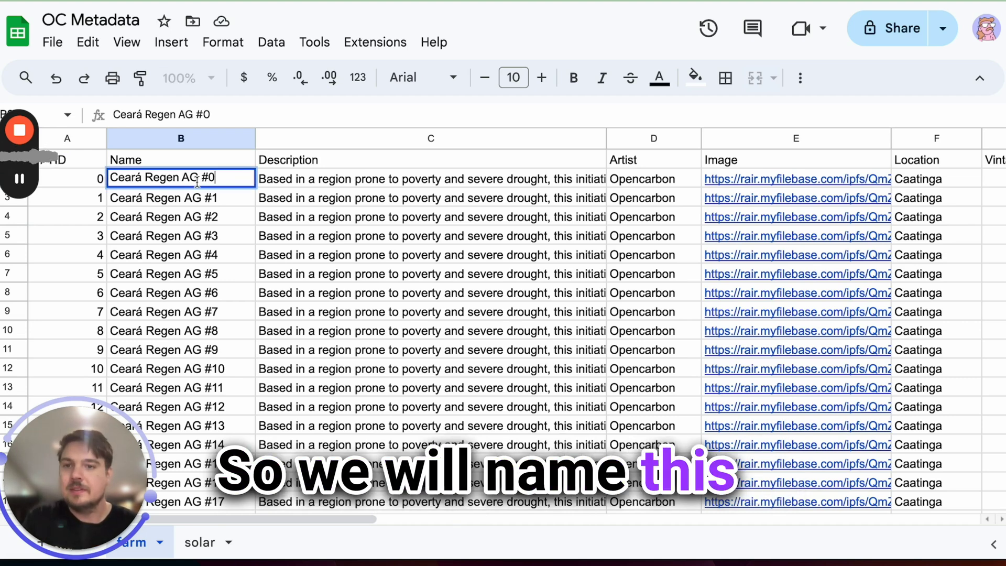
key("shift+Home")
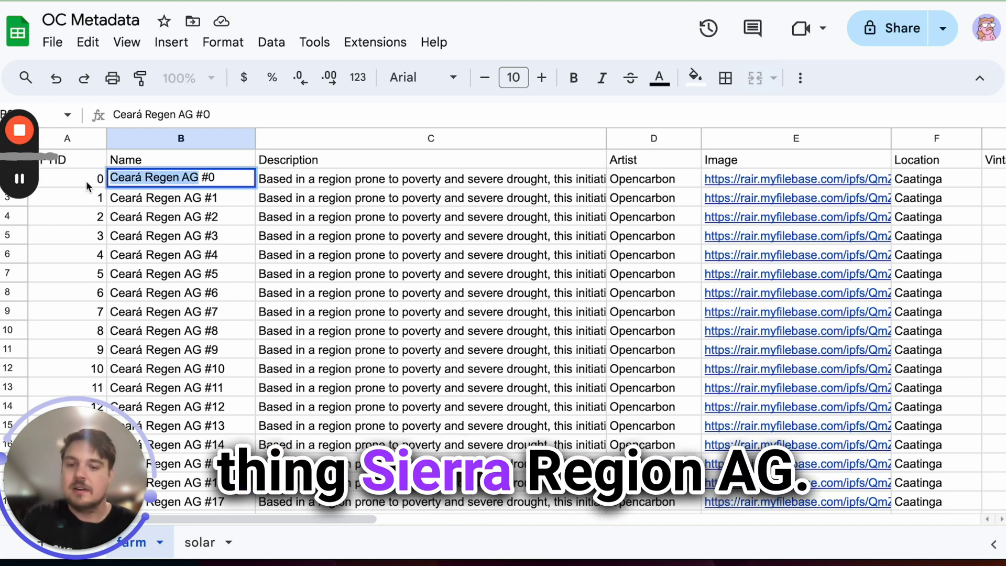
Step: Replace the collection length with 1000 tokens for Ceará Regen AG
left_click(376, 213)
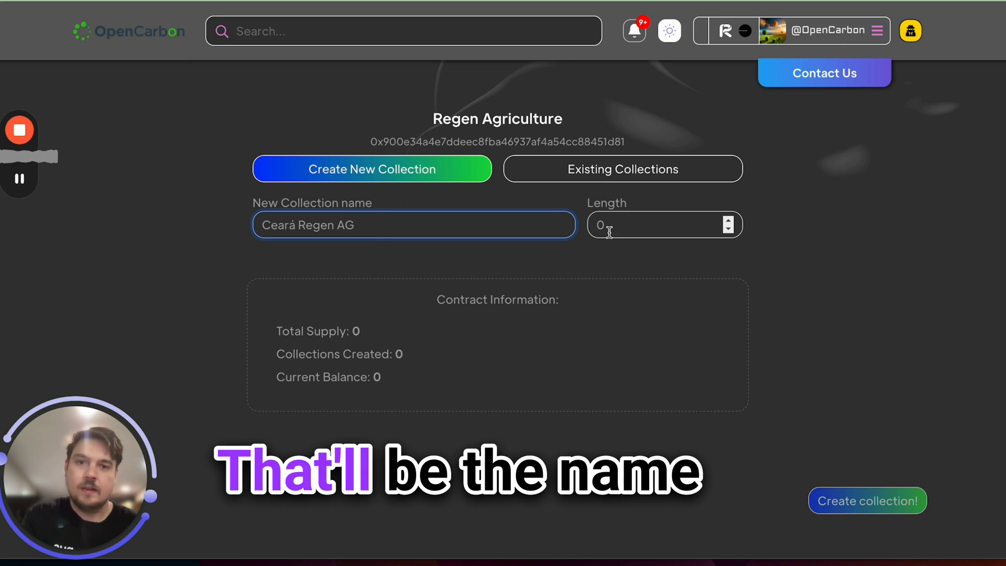
key("BackSpace")
type("1000")
left_click(872, 191)
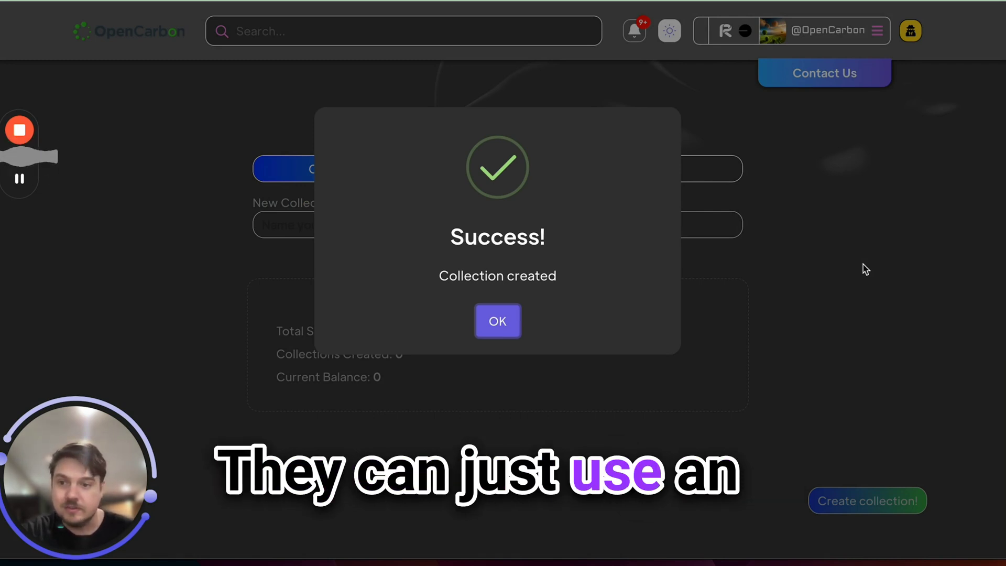
Step: Dismiss the creation notice and open Ceará Regen AG from Existing Collections
left_click(511, 325)
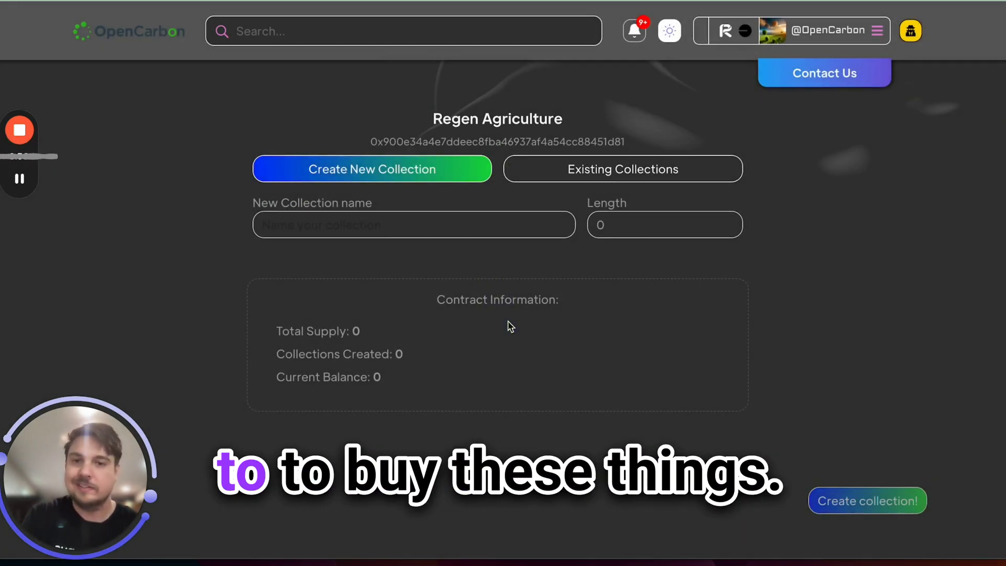
left_click(569, 175)
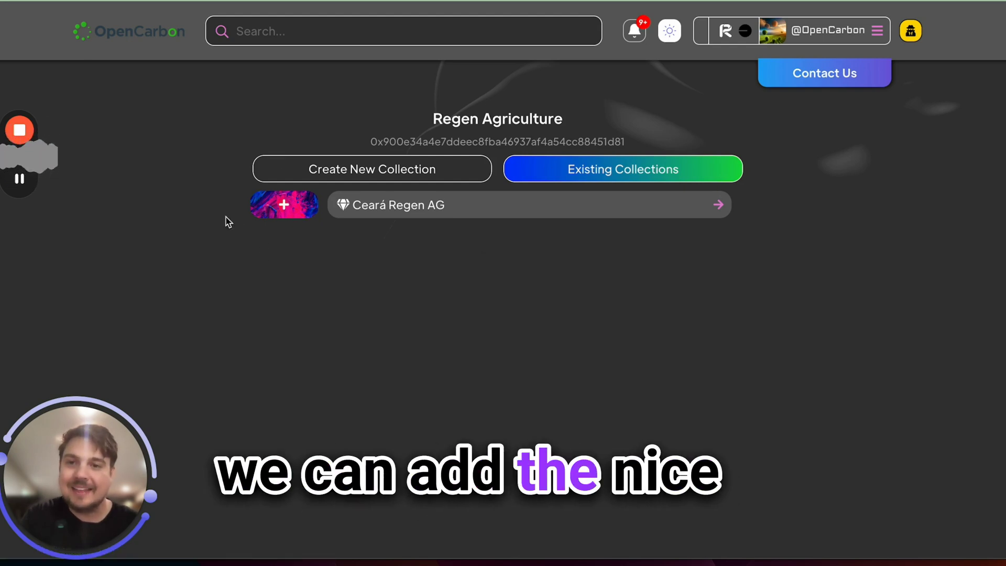
left_click(461, 209)
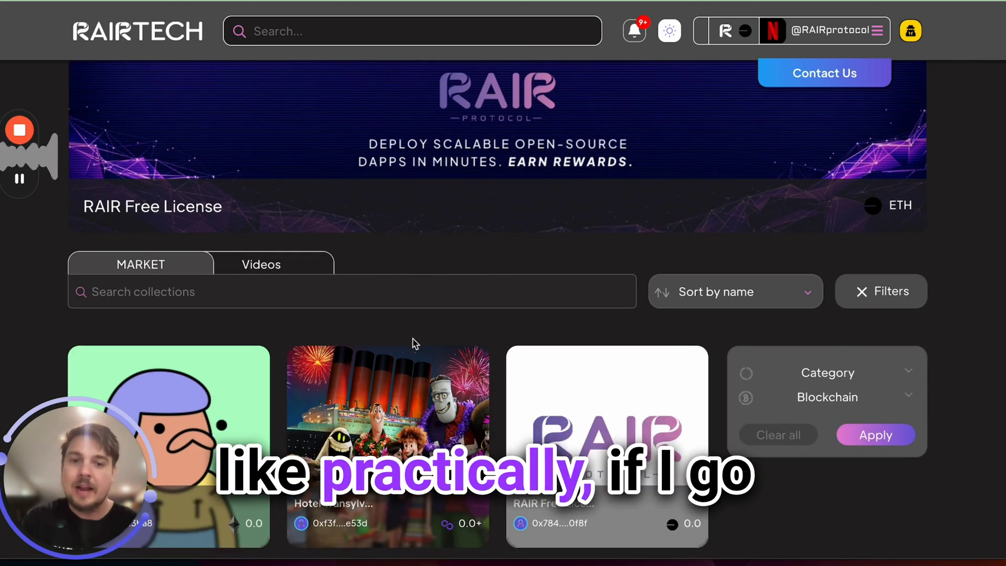
Step: Open the RAIR Free License collection and display its mint purchase table
left_click(534, 221)
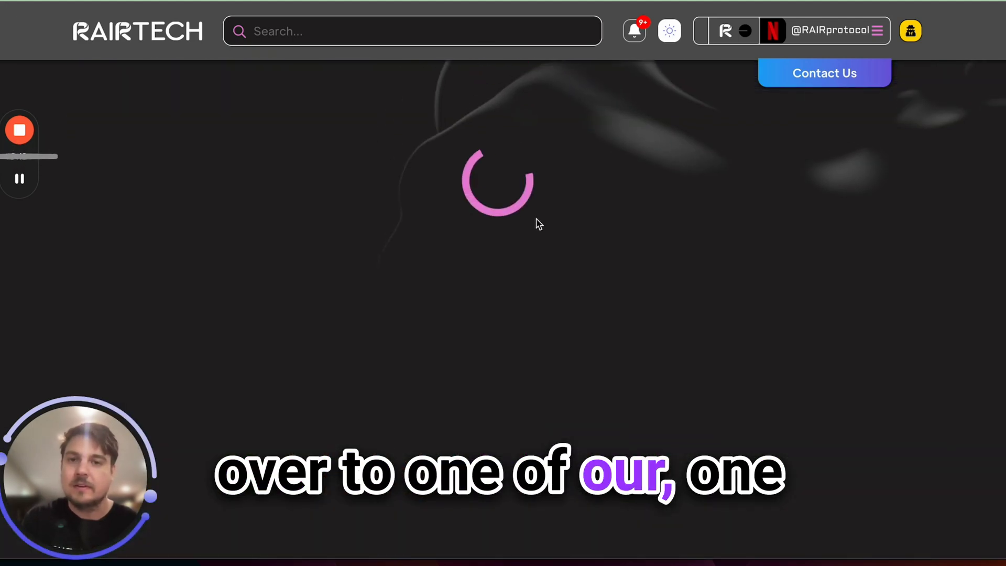
mouse_move(16, 181)
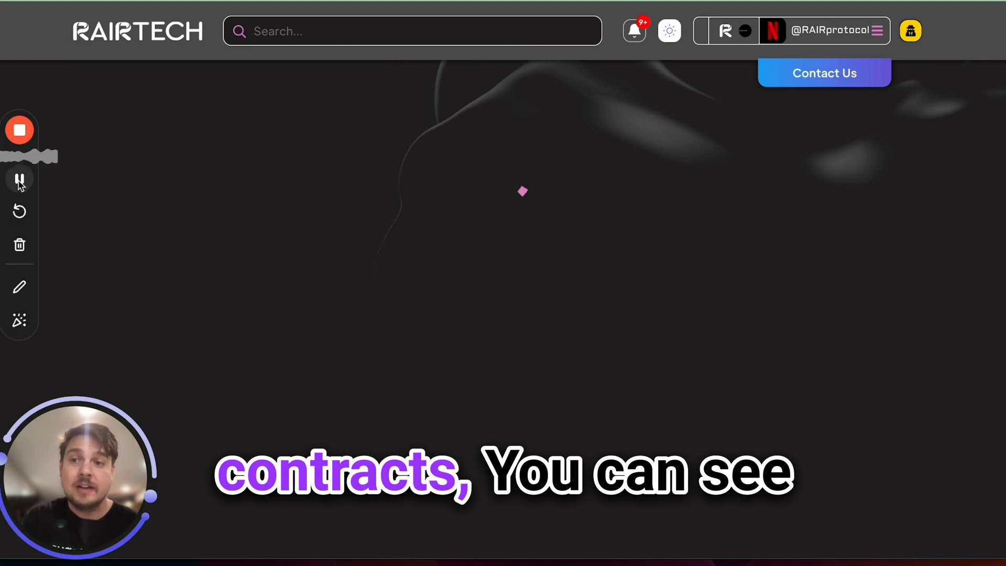
scroll(586, 399, "down", 1)
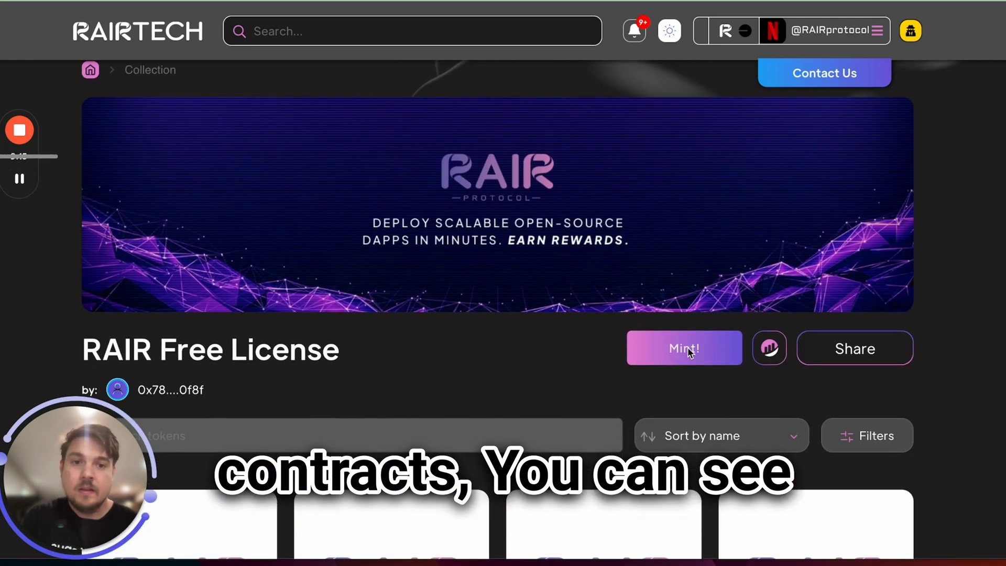
left_click(686, 351)
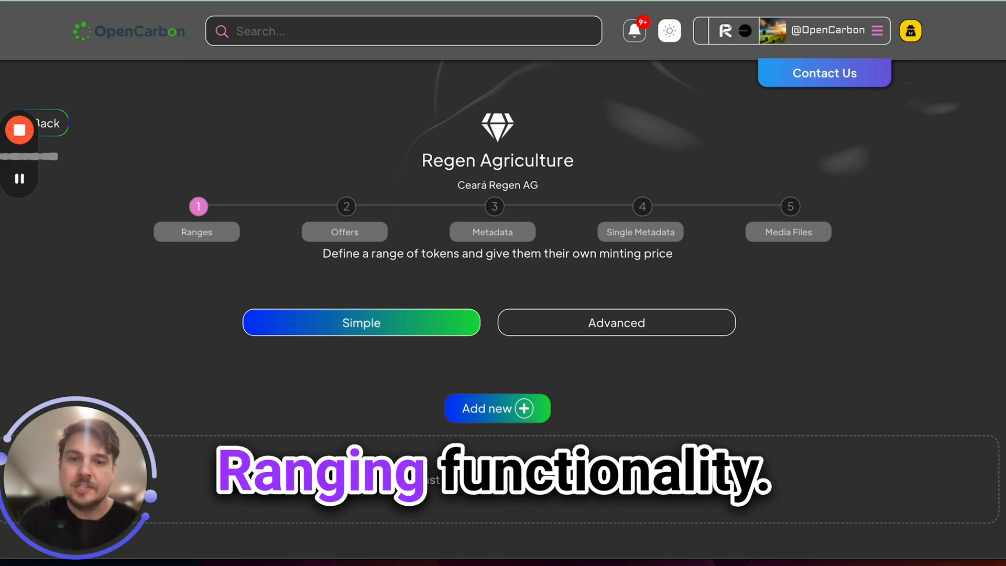
Step: Add three empty price ranges and show the advanced minting-limit fields
left_click(519, 414)
scroll(513, 436, "down", 2)
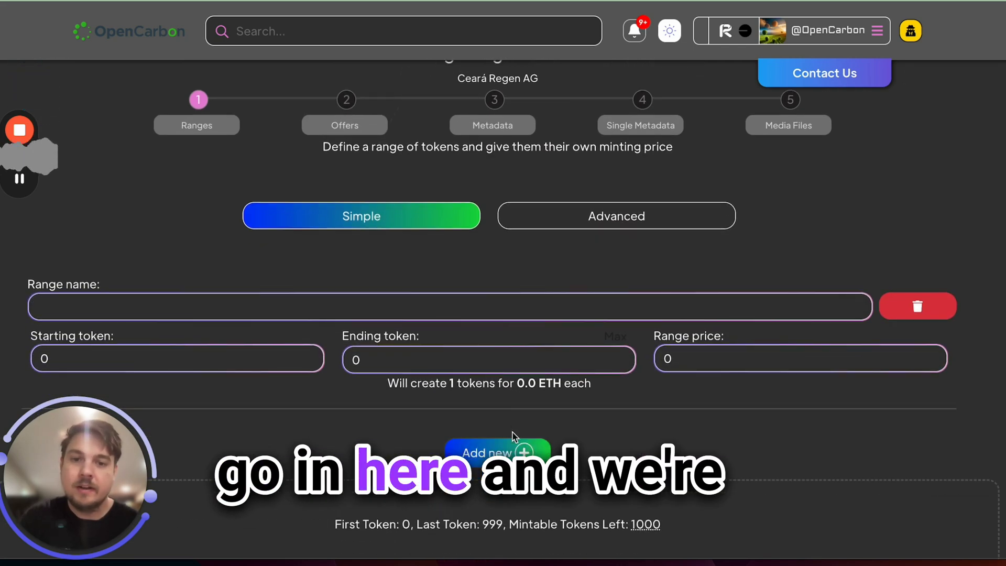
left_click(506, 451)
scroll(508, 506, "down", 2)
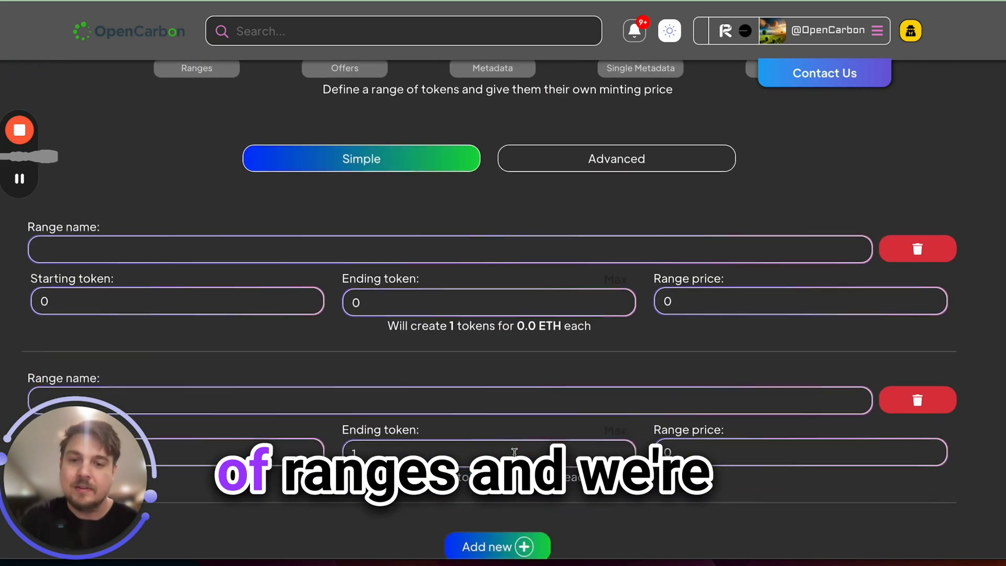
left_click(508, 506)
scroll(524, 422, "down", 1)
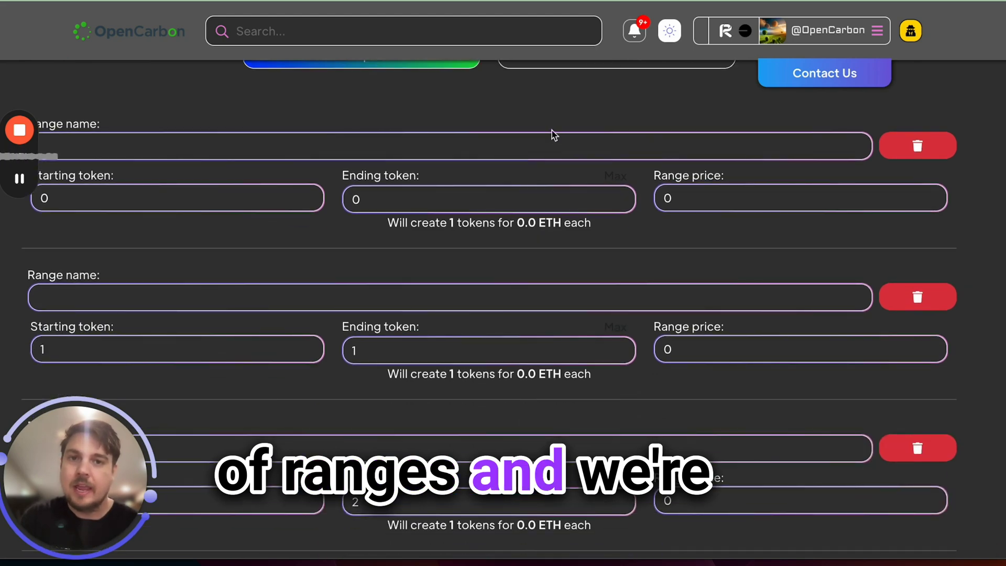
scroll(553, 135, "up", 1)
left_click(552, 89)
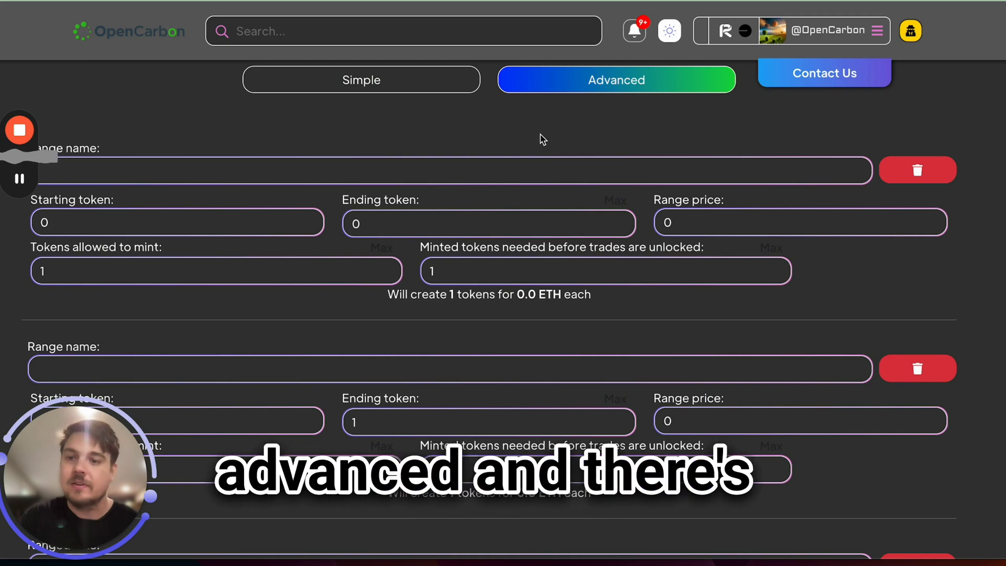
scroll(543, 139, "down", 1)
Step: Fill in 1000 Tonnes (0–99, 5 ETH), 100 Tonnes (100–499, 0.5 ETH), 10 Tonnes (500–999, 0.05 ETH)
left_click(402, 138)
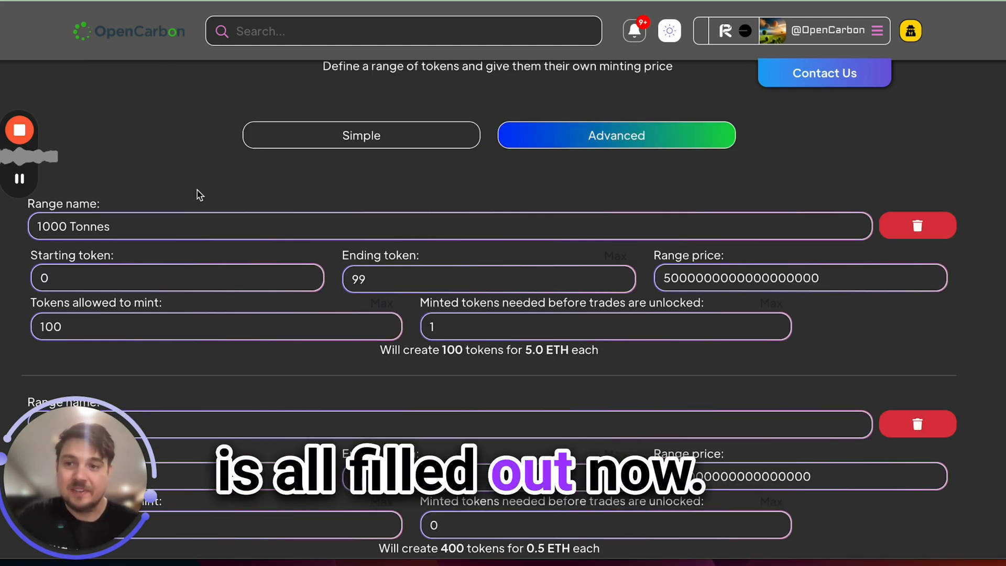
scroll(272, 194, "down", 5)
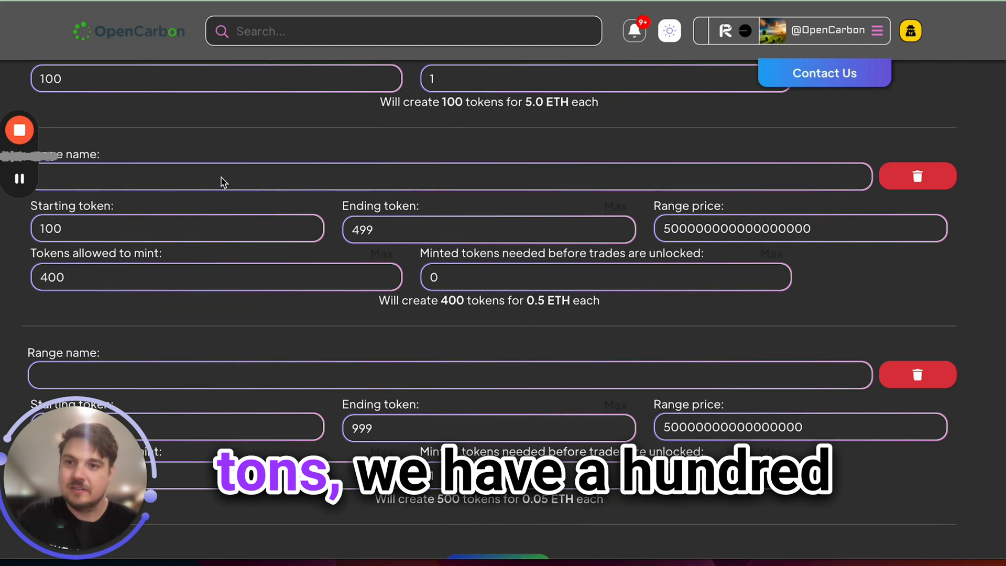
left_click(221, 177)
type("100 Tonnes")
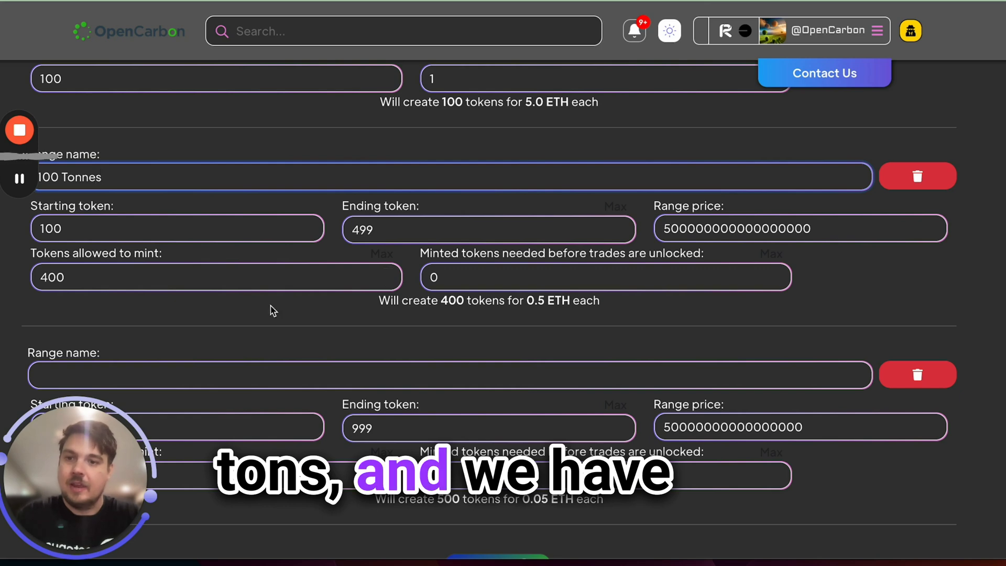
left_click(303, 374)
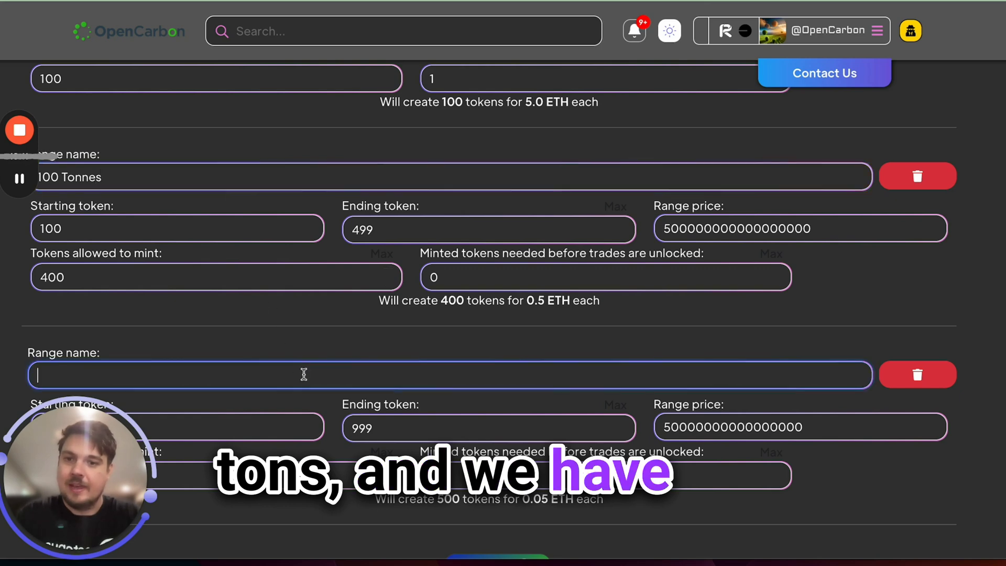
type("10 Tonnes")
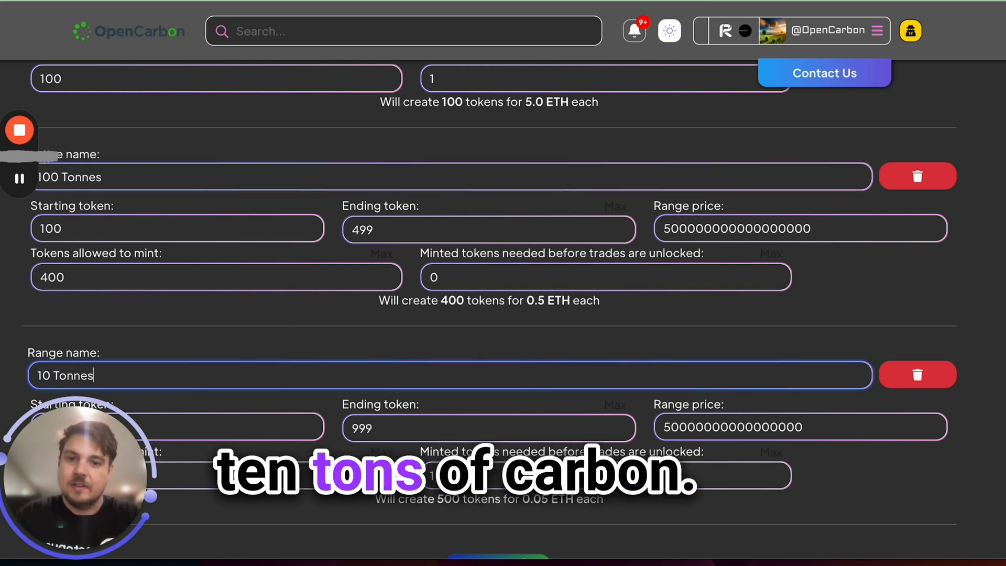
left_click(376, 352)
scroll(376, 352, "down", 1)
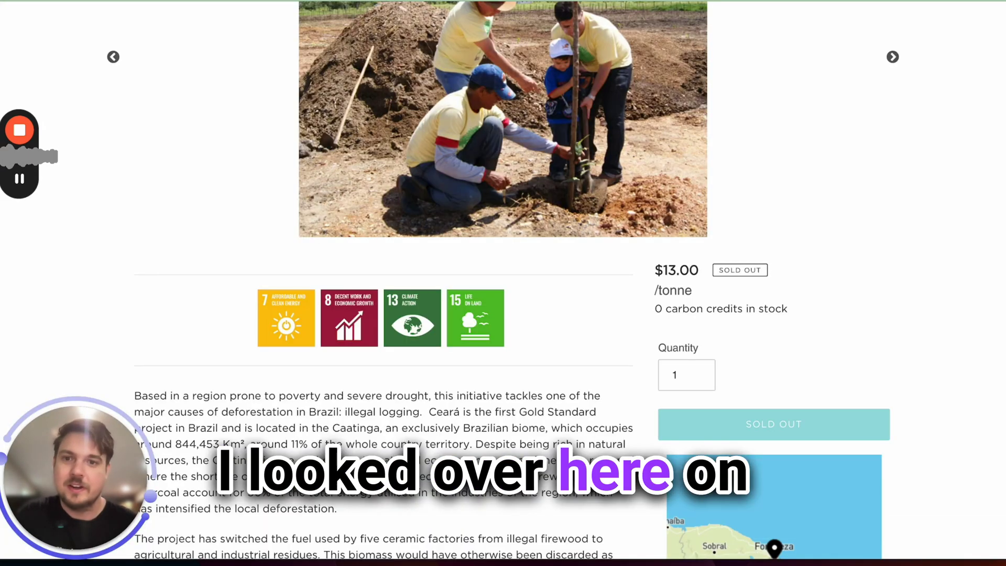
Step: Scroll the Gold Standard Ceará project page to its $13/tonne price and description
scroll(730, 102, "up", 7)
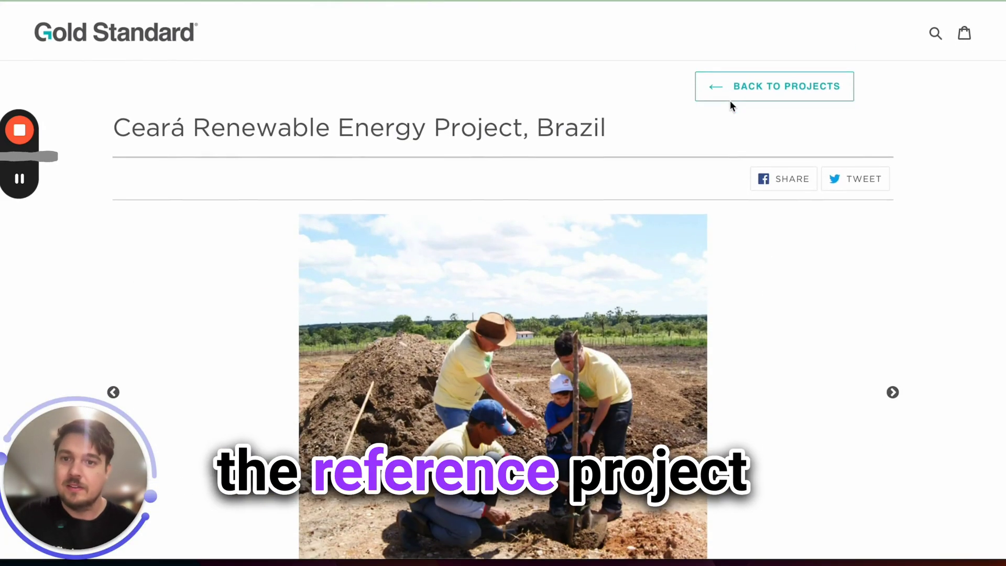
scroll(496, 159, "down", 8)
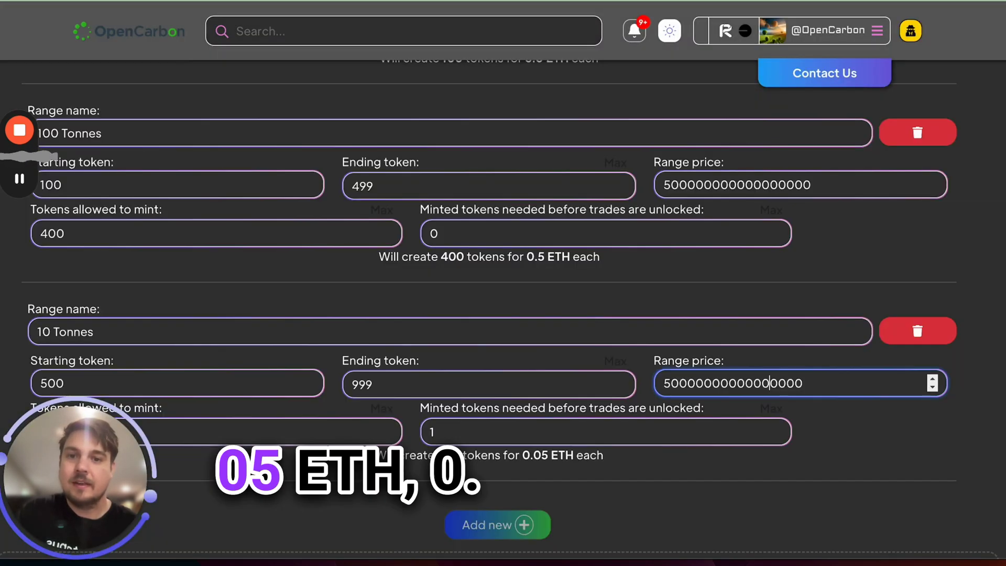
Step: Submit the three tonne ranges and confirm the range-creation transaction in MetaMask
scroll(707, 227, "up", 5)
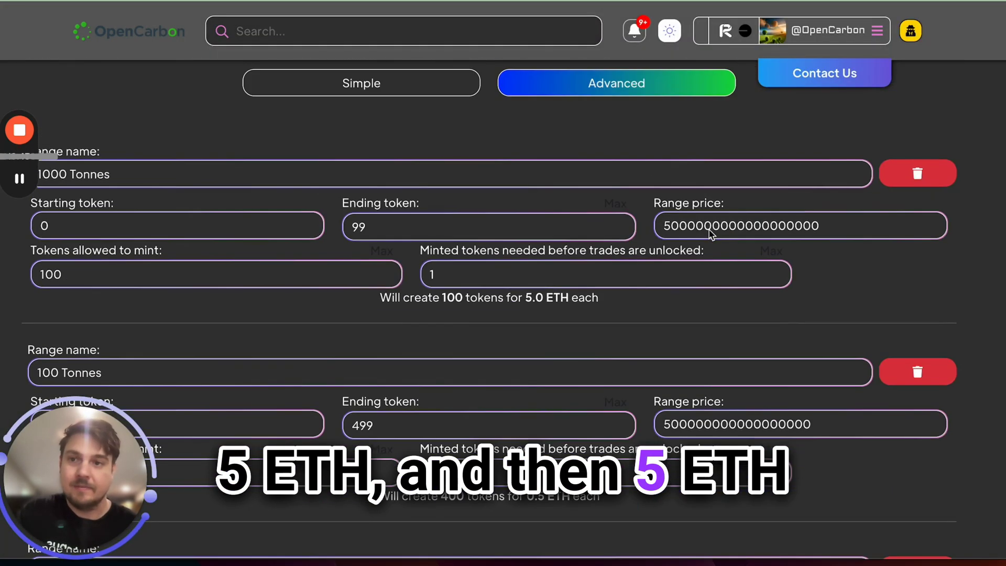
scroll(545, 172, "down", 1)
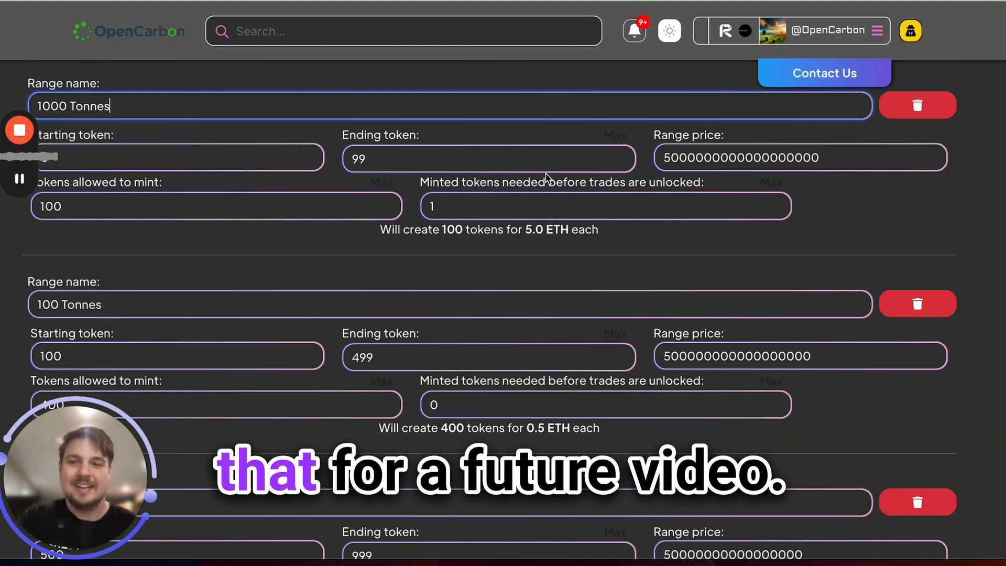
scroll(535, 225, "down", 5)
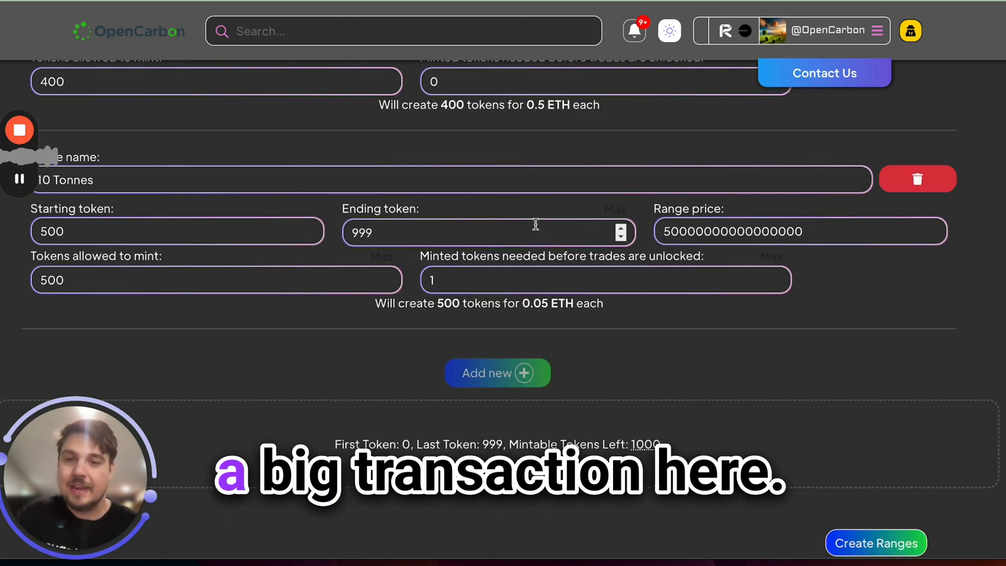
scroll(535, 225, "up", 5)
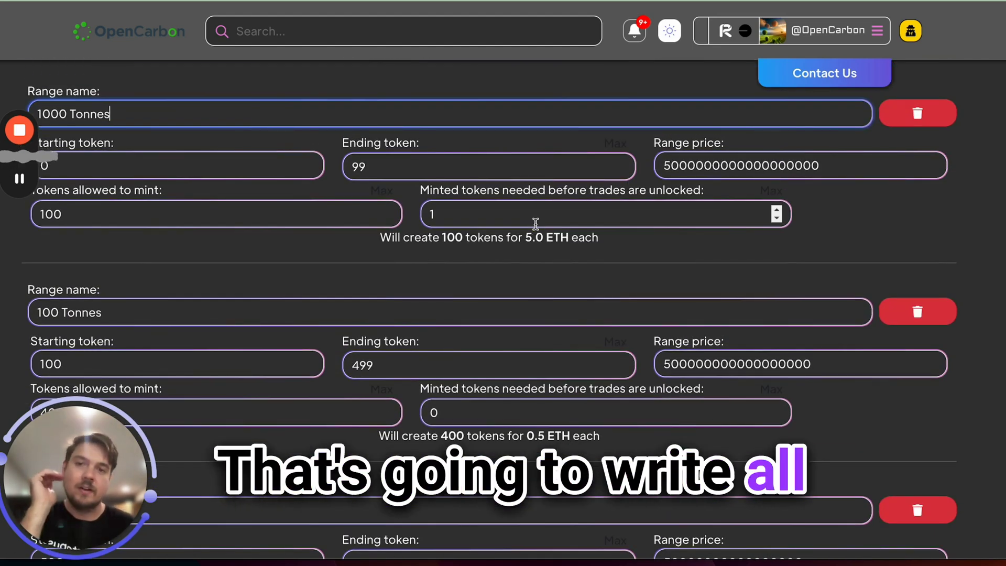
scroll(535, 224, "up", 1)
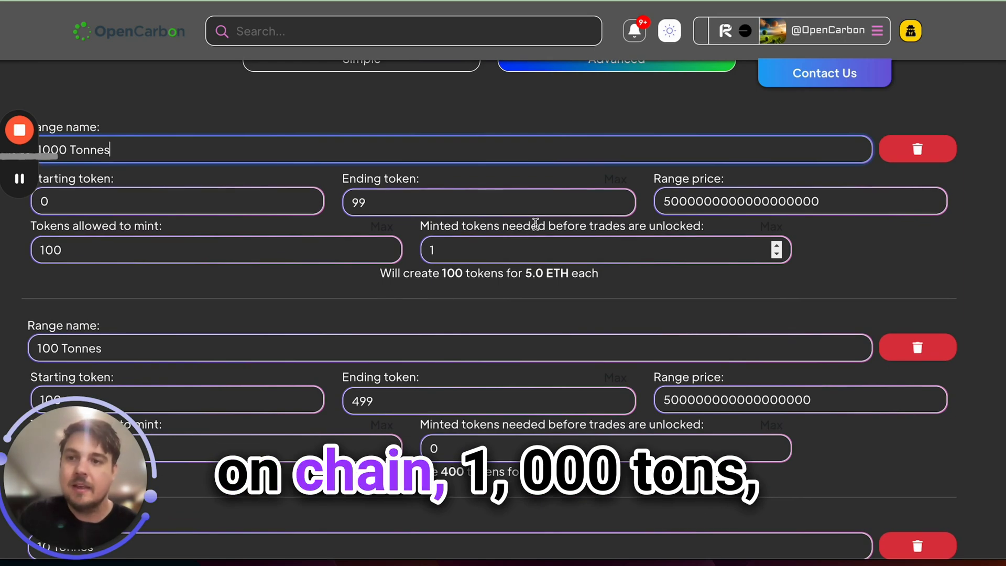
scroll(536, 224, "down", 3)
scroll(535, 224, "up", 6)
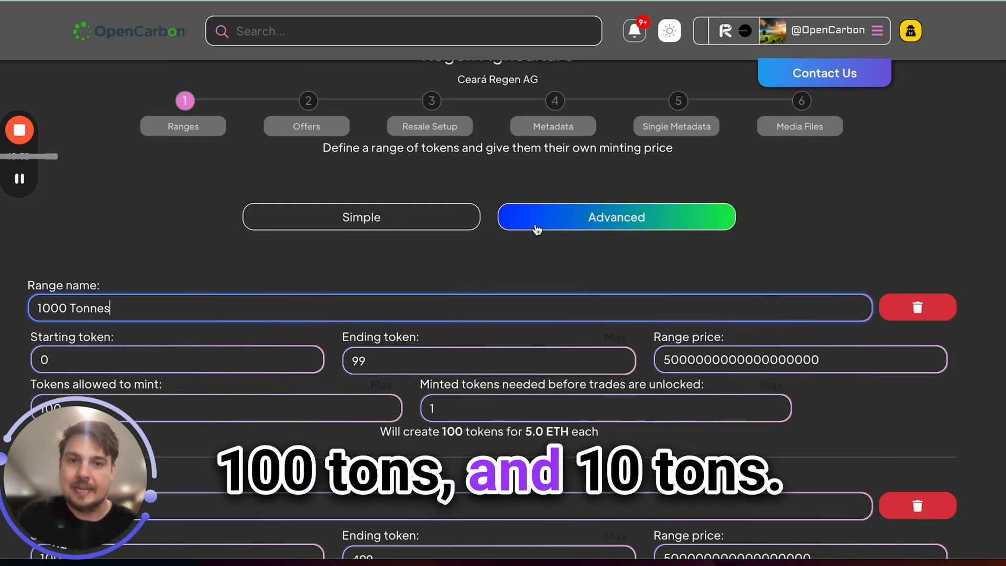
scroll(537, 229, "down", 12)
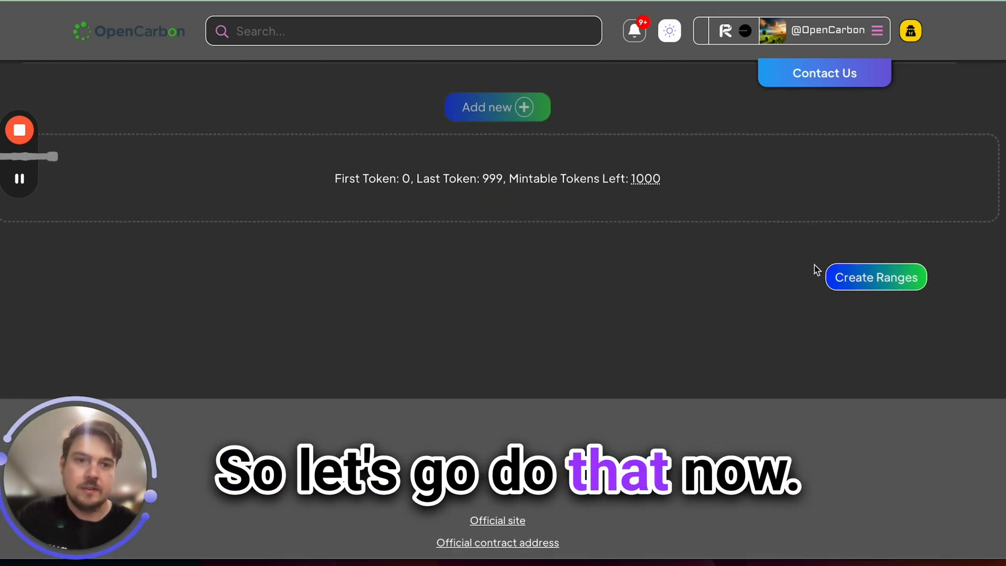
left_click(847, 284)
scroll(938, 257, "down", 1)
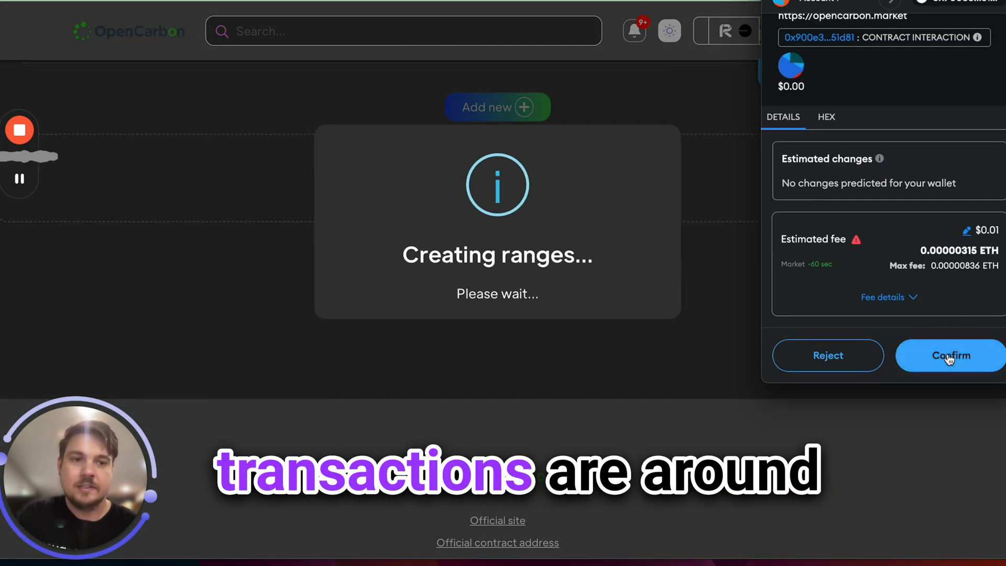
left_click(921, 355)
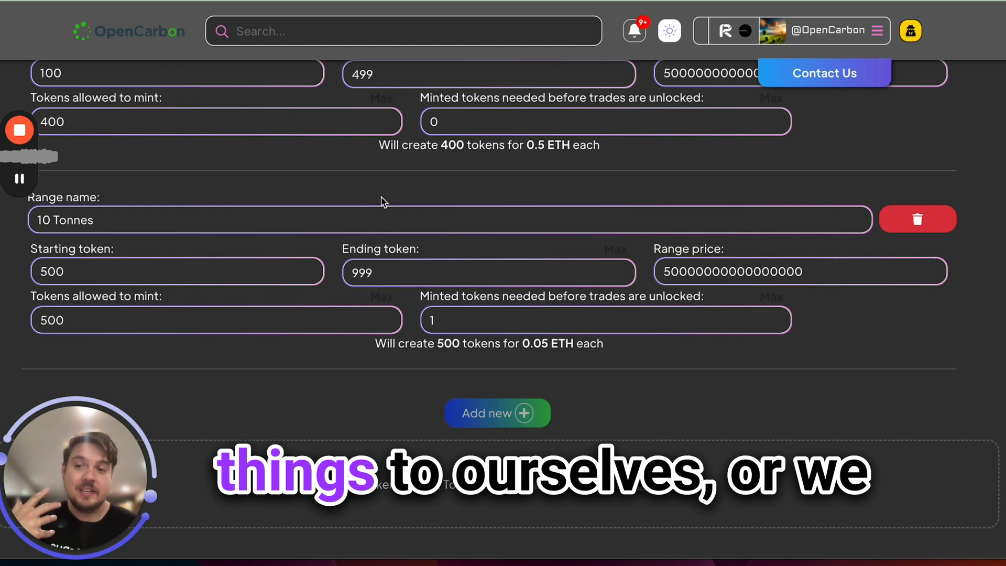
scroll(382, 201, "up", 1)
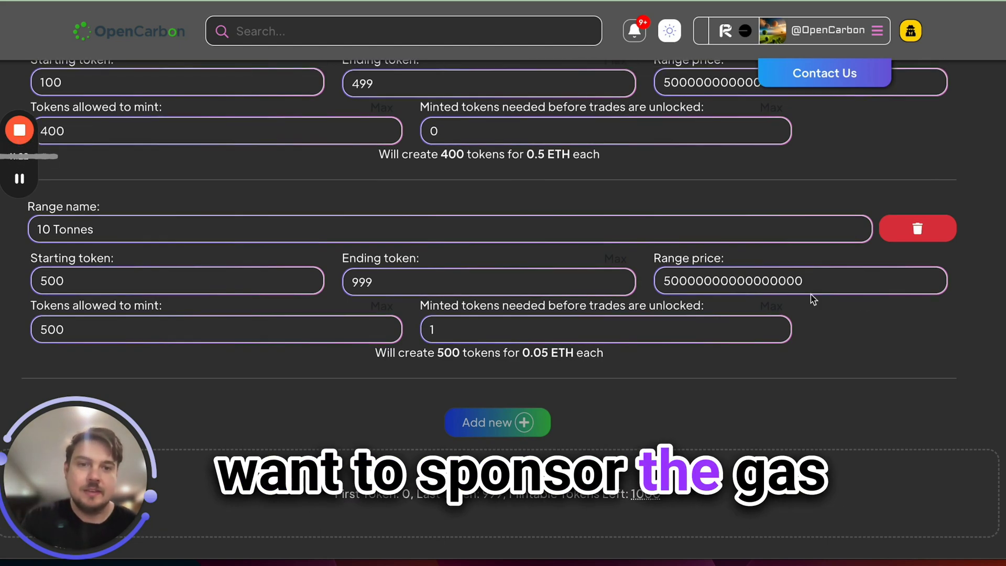
Step: Switch to the light theme, set the 10 Tonnes price to 0 ETH, and continue to offers
left_click(665, 33)
scroll(681, 293, "down", 1)
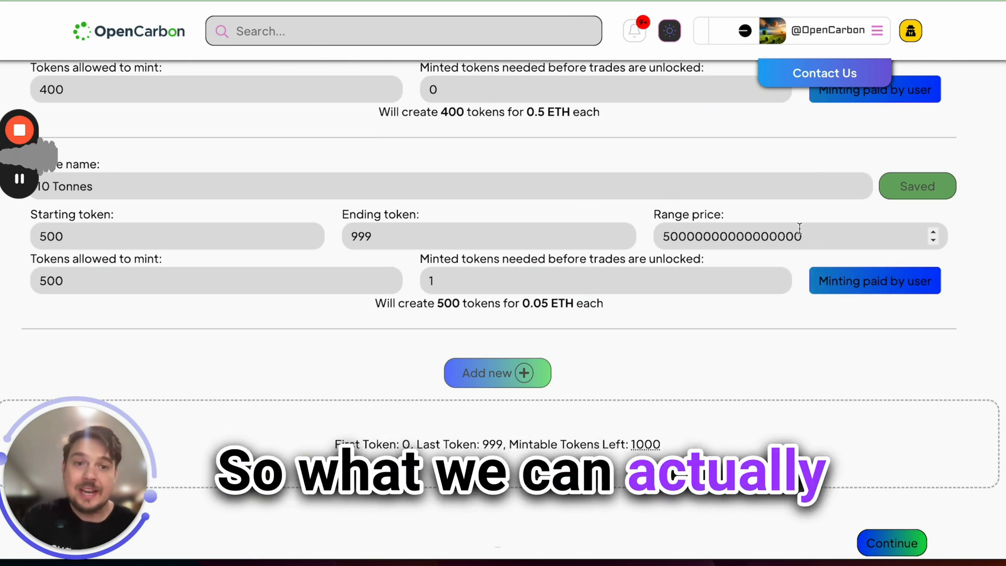
left_click_drag(812, 237, 650, 237)
type("0")
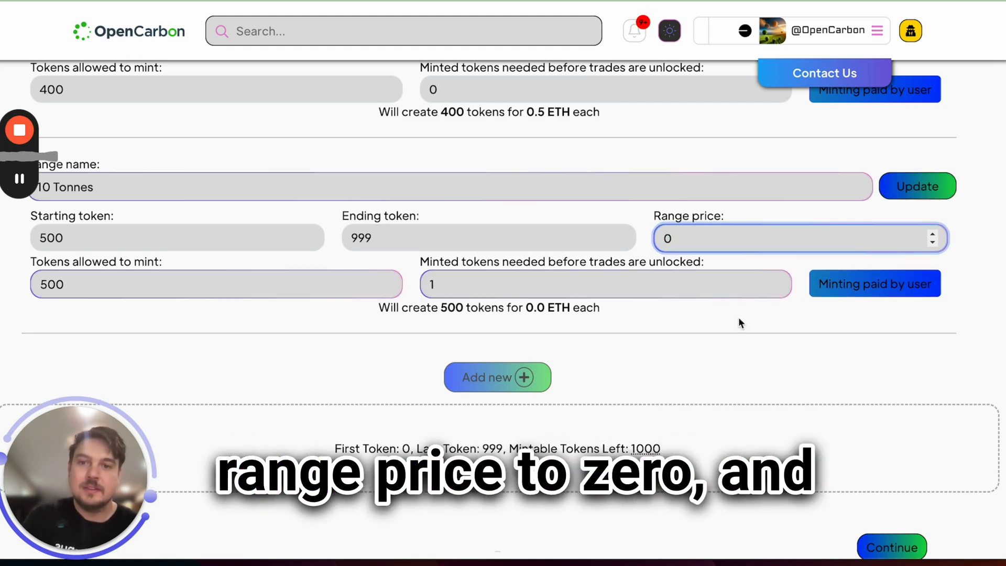
left_click(742, 331)
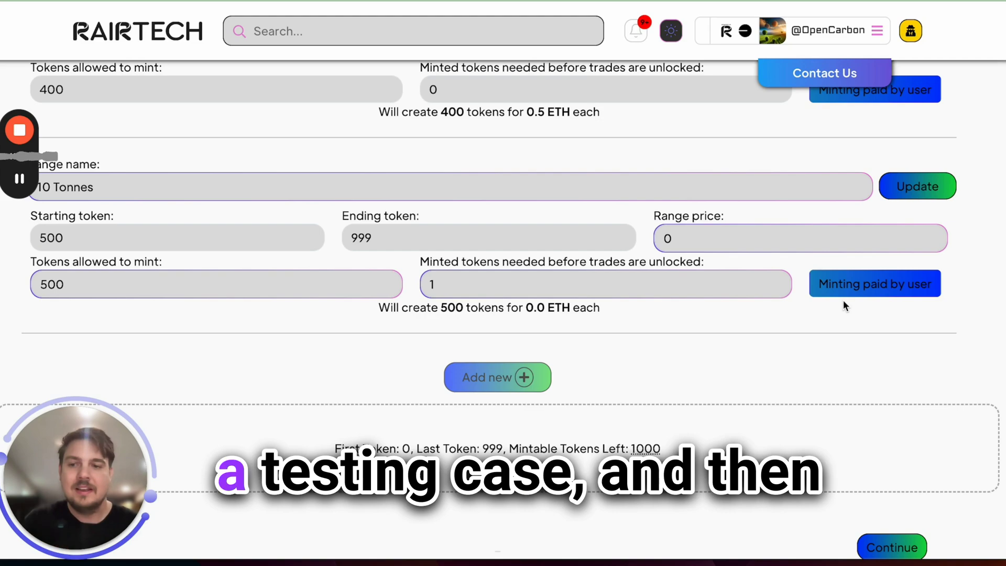
scroll(843, 301, "down", 1)
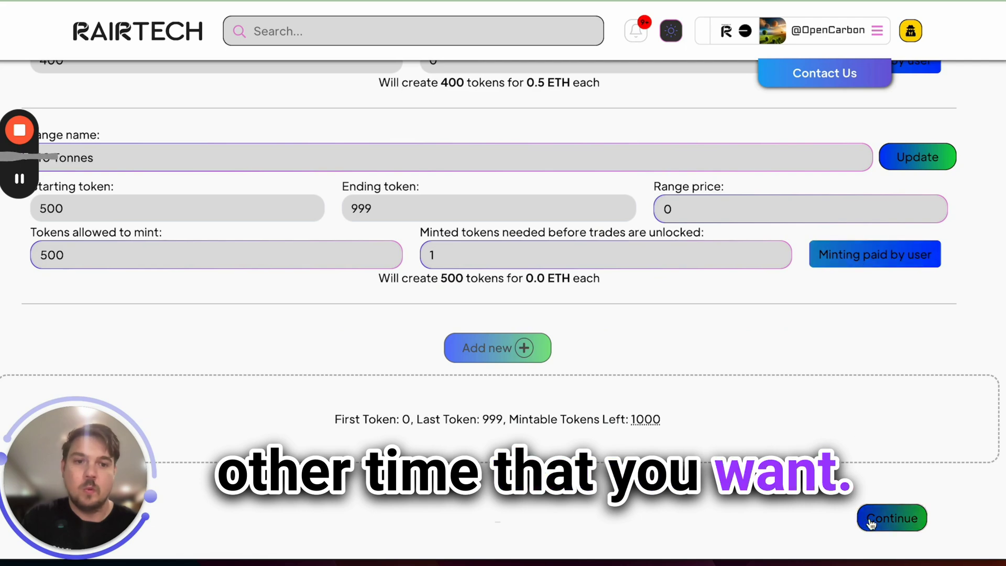
left_click(892, 518)
Step: Approve the marketplace as a minter and confirm the transaction in MetaMask
scroll(647, 319, "down", 5)
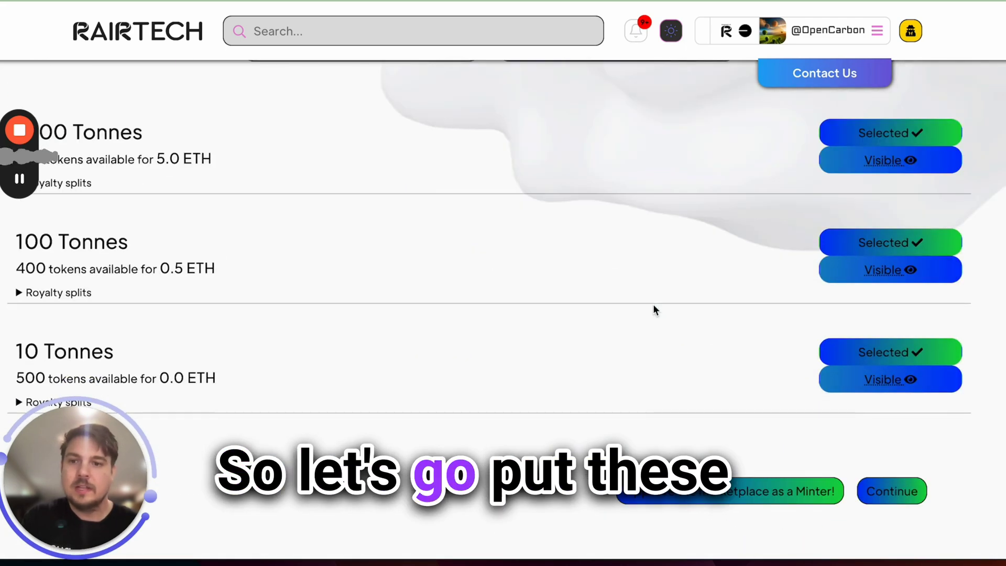
scroll(498, 232, "down", 1)
scroll(497, 229, "up", 1)
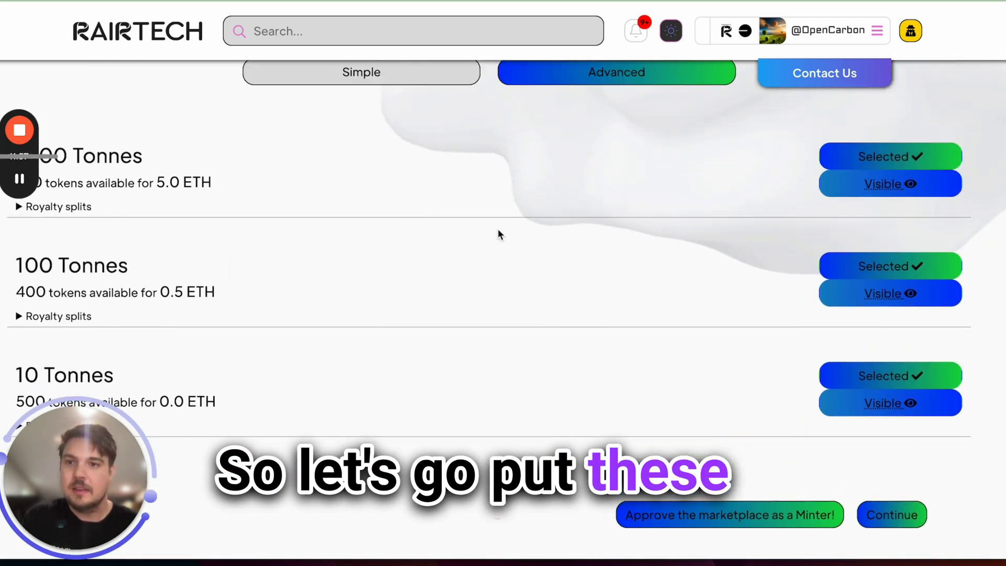
scroll(341, 265, "down", 1)
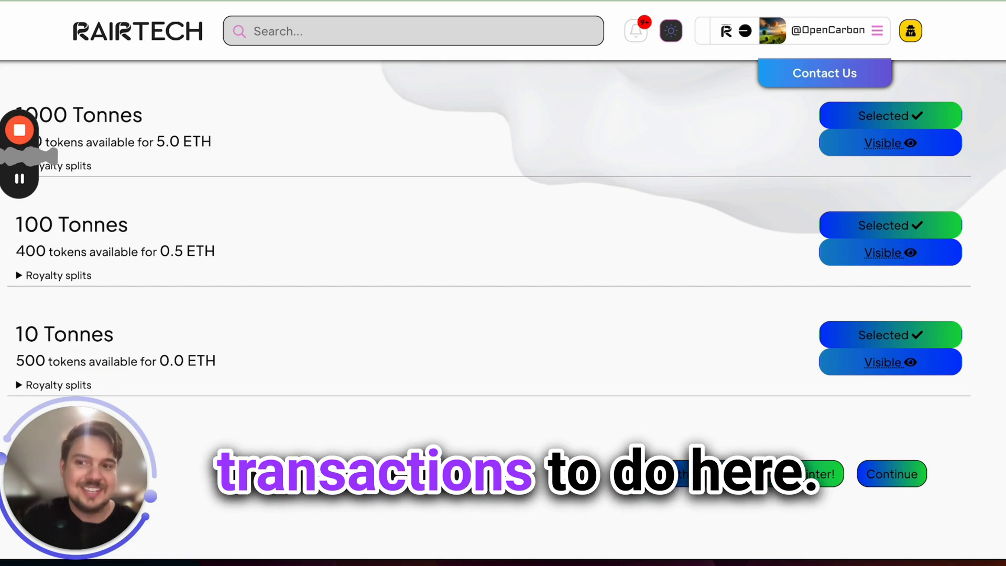
left_click(817, 474)
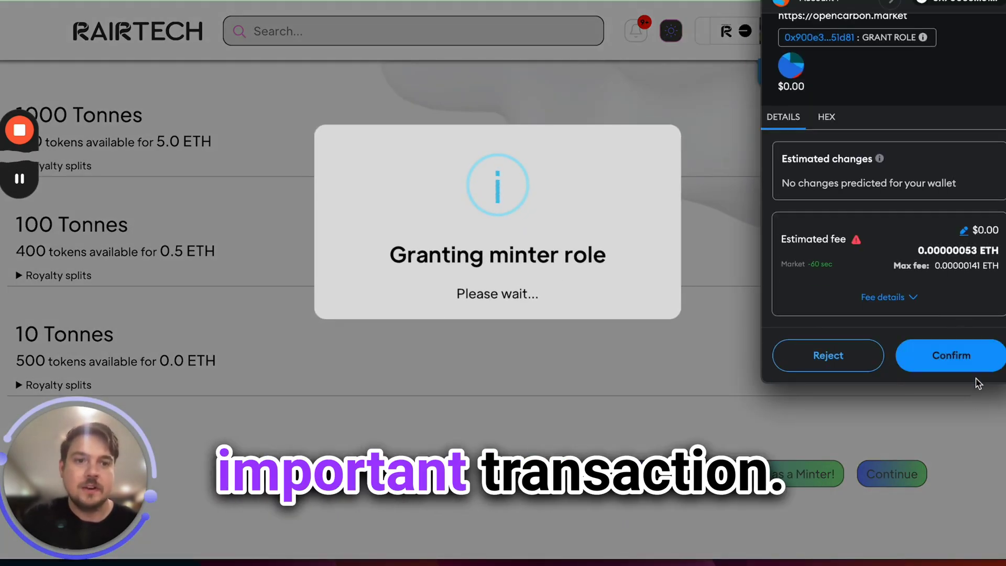
left_click(951, 355)
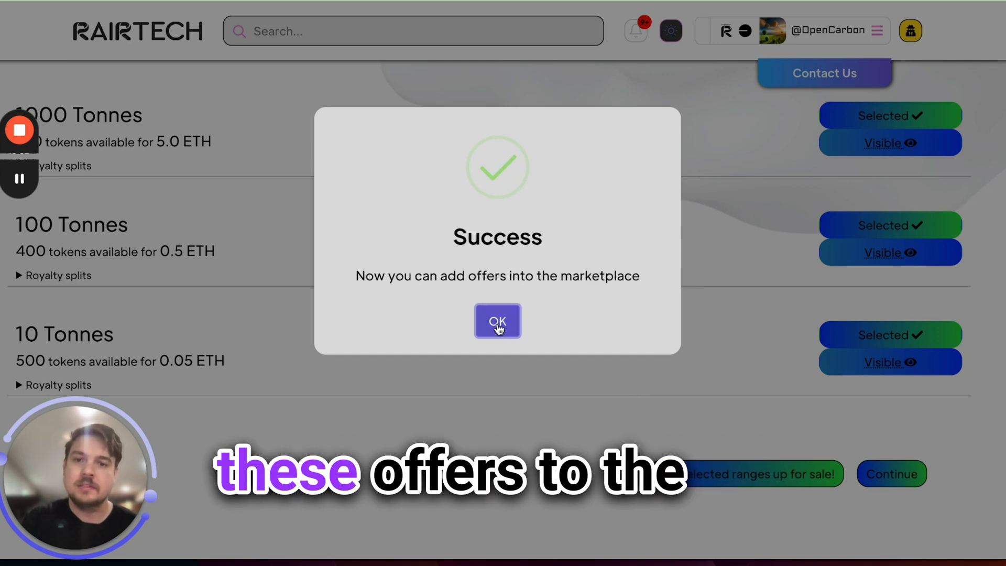
Step: Dismiss the minter-role success notice and proceed to the Metadata CSV upload step
left_click(497, 326)
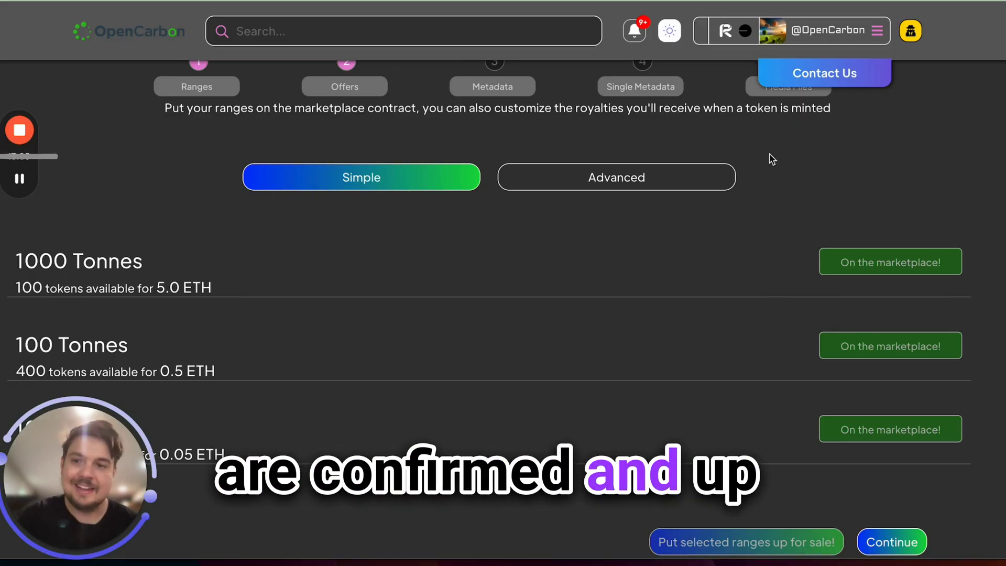
scroll(771, 159, "down", 1)
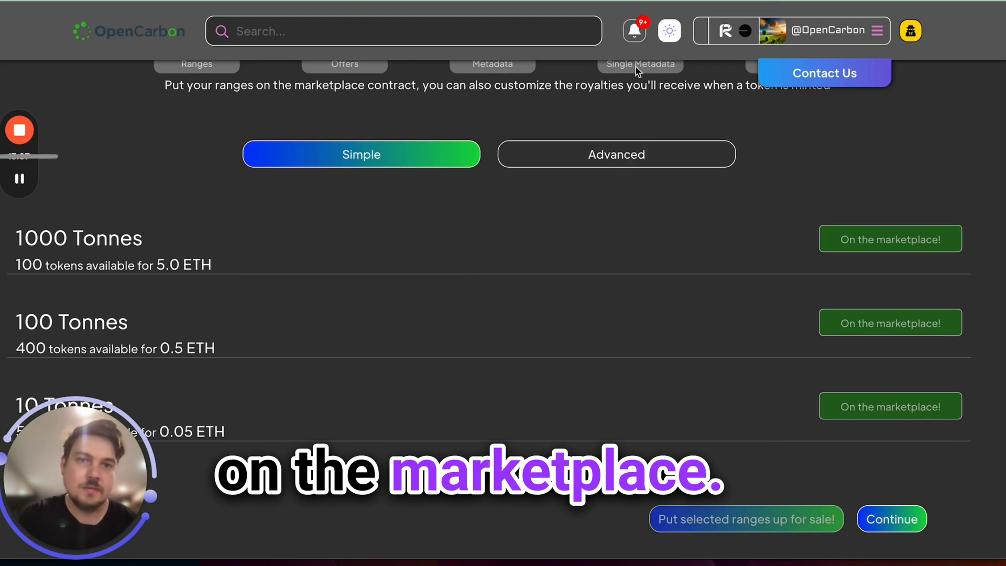
left_click(890, 518)
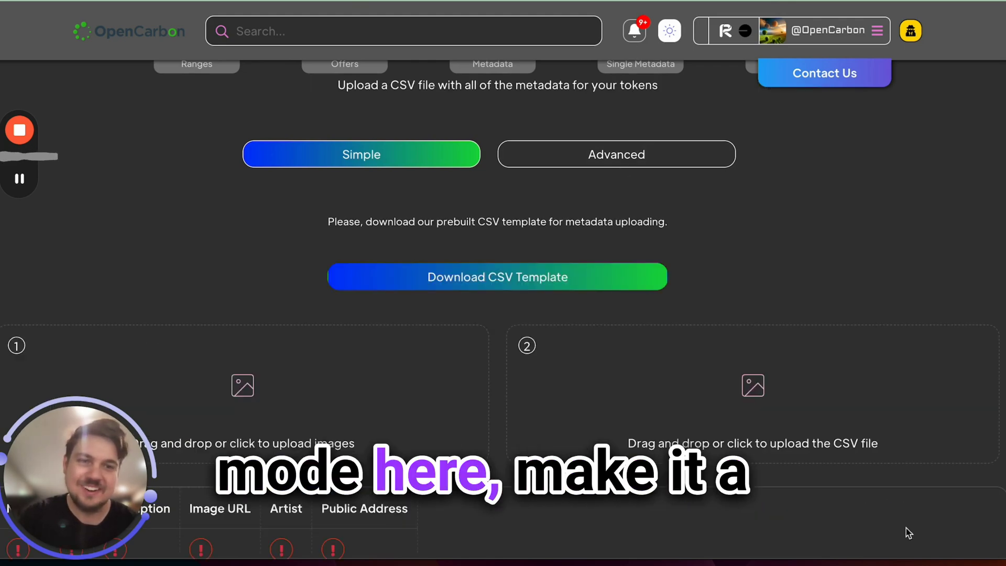
scroll(707, 373, "down", 5)
scroll(707, 373, "up", 5)
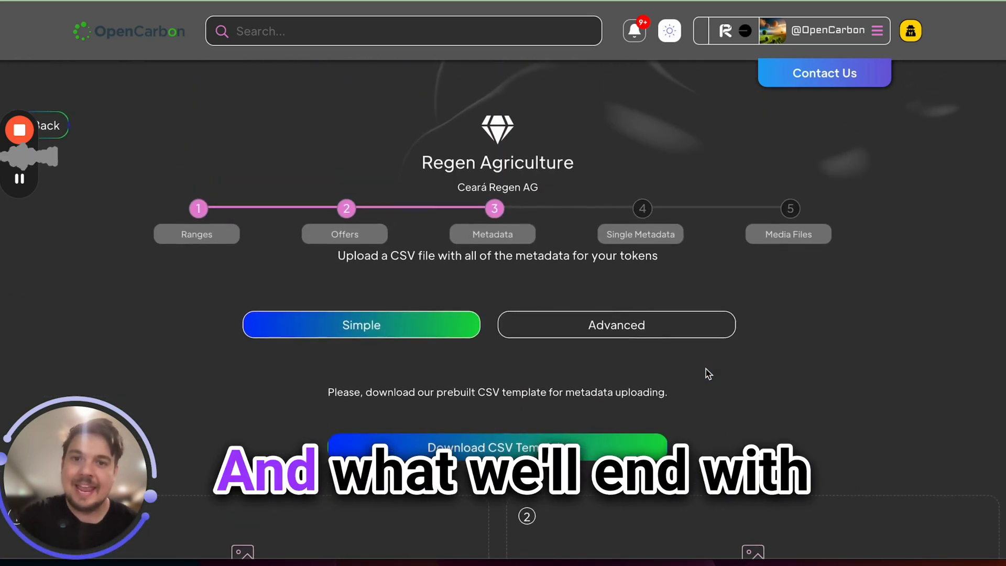
scroll(709, 373, "down", 1)
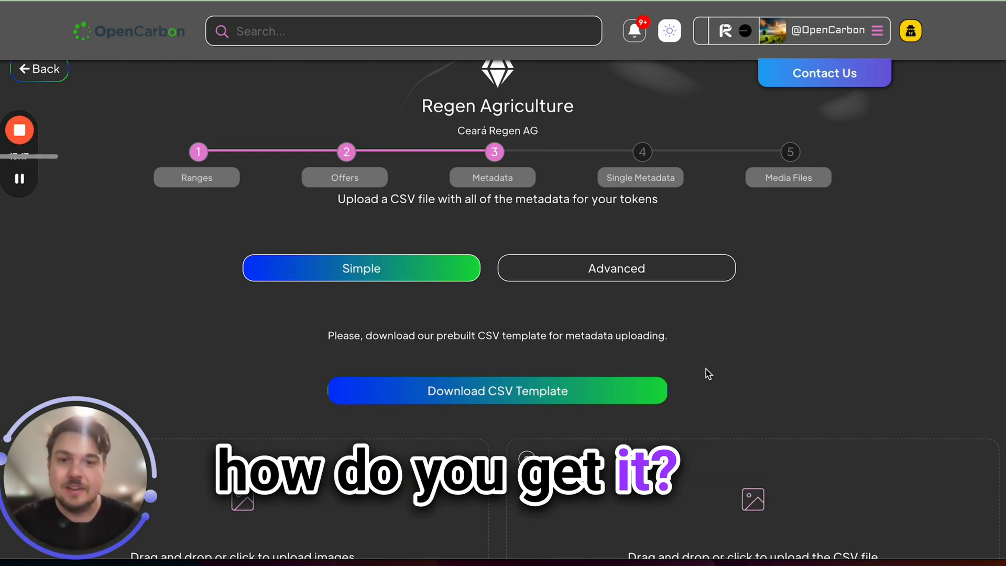
left_click(129, 39)
scroll(251, 169, "down", 3)
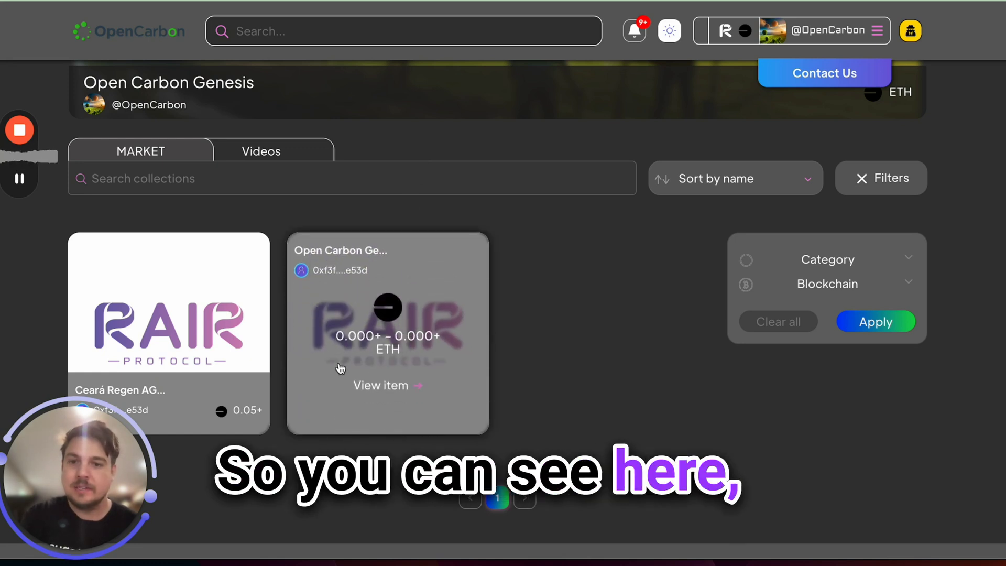
left_click(108, 334)
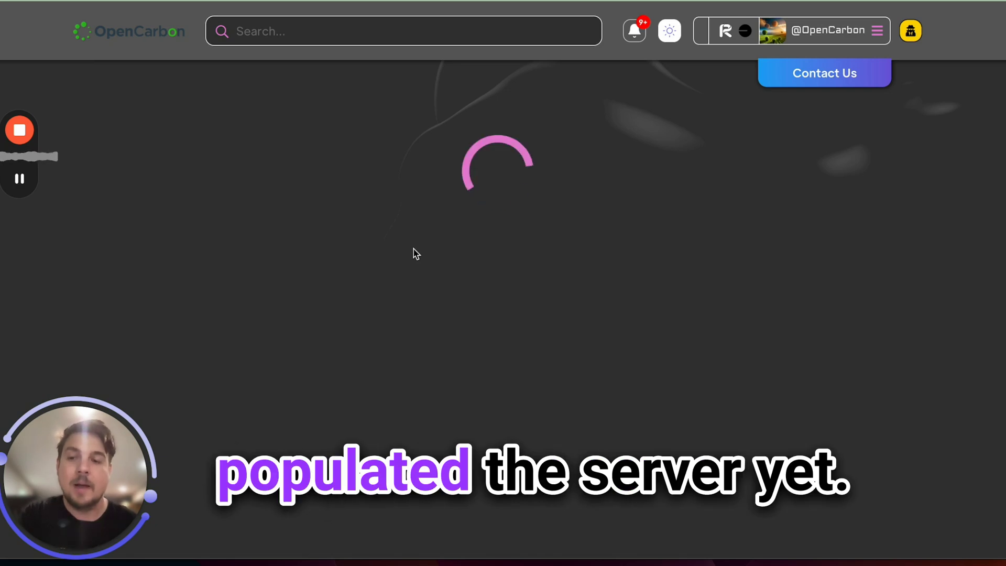
mouse_move(24, 181)
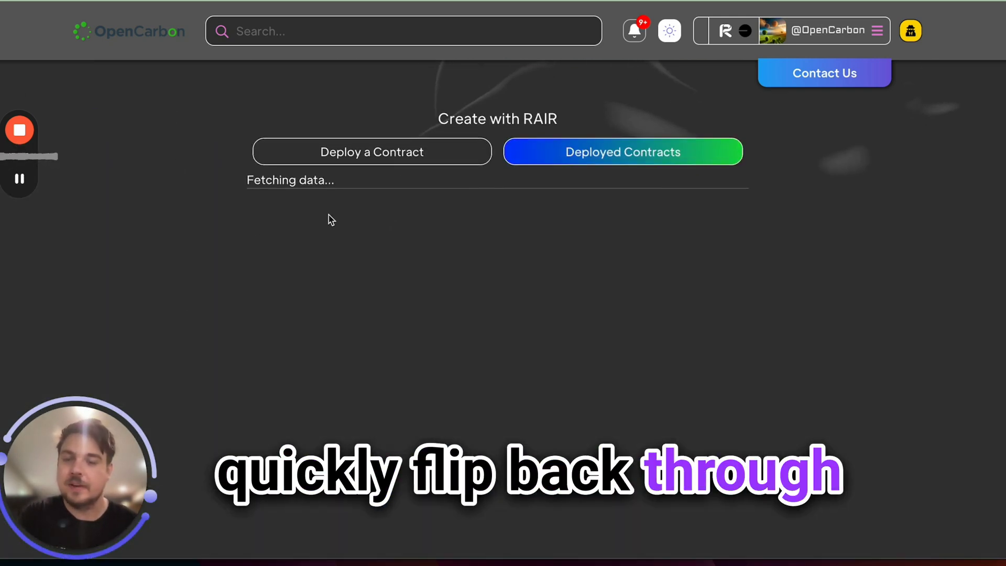
scroll(325, 351, "down", 6)
left_click(323, 279)
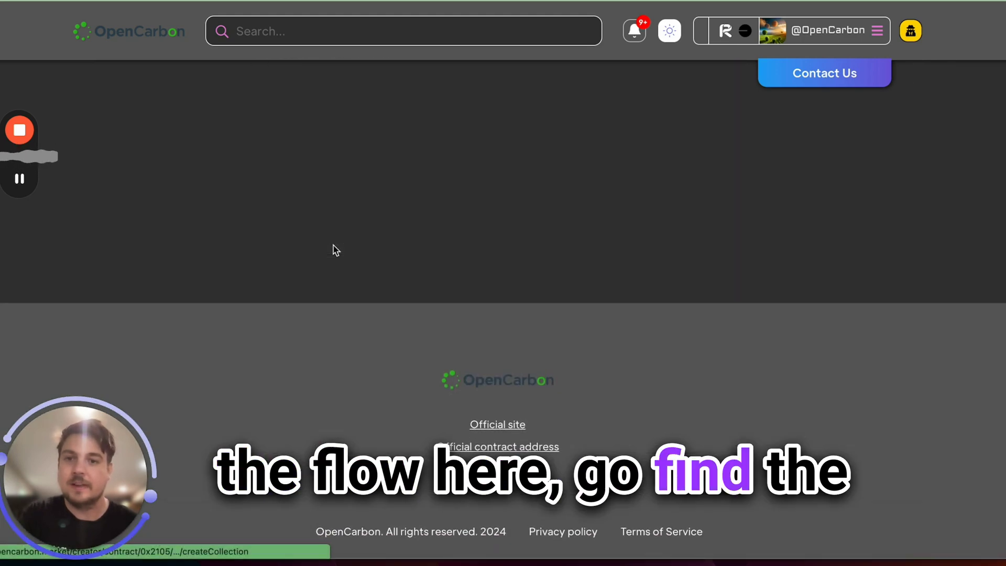
mouse_move(18, 181)
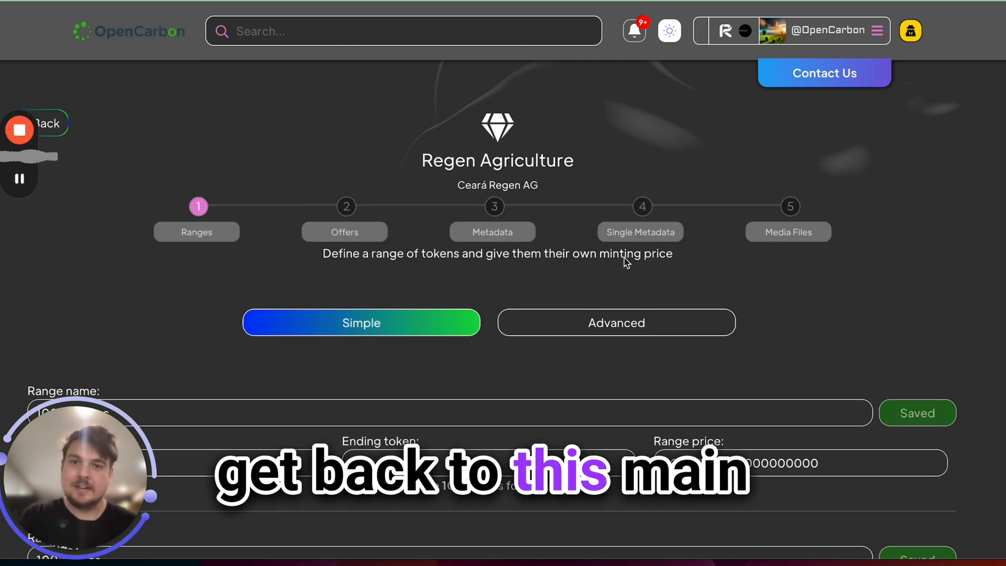
left_click(491, 237)
scroll(583, 204, "down", 6)
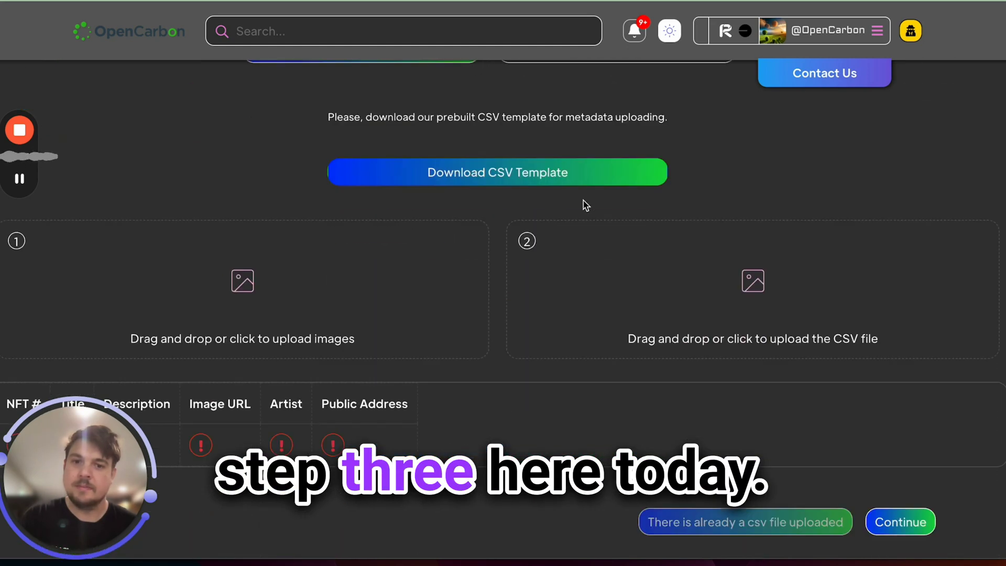
scroll(585, 205, "up", 1)
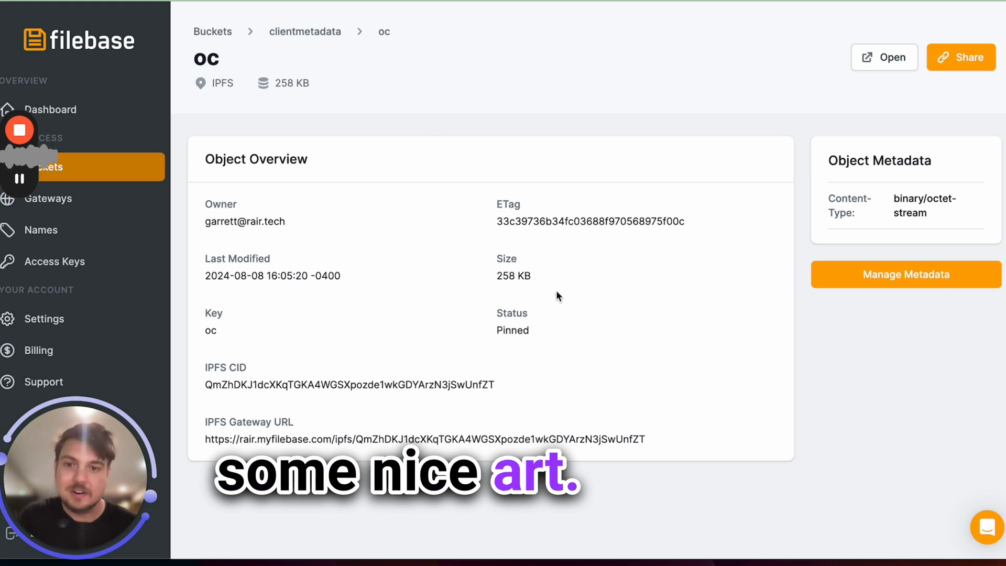
Step: Open the oc folder on the IPFS gateway and view the farm.webp farm image
left_click(594, 439)
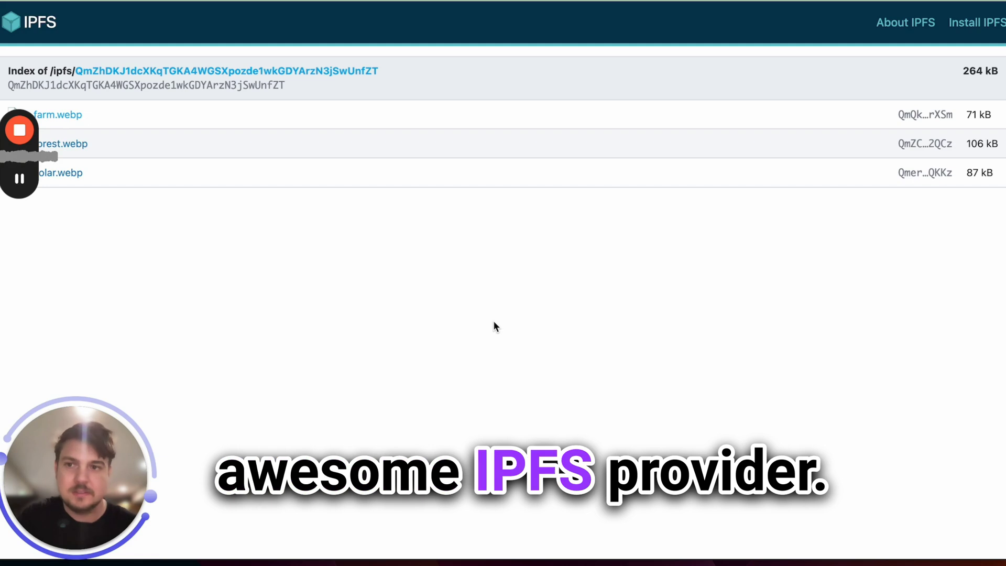
left_click(60, 115)
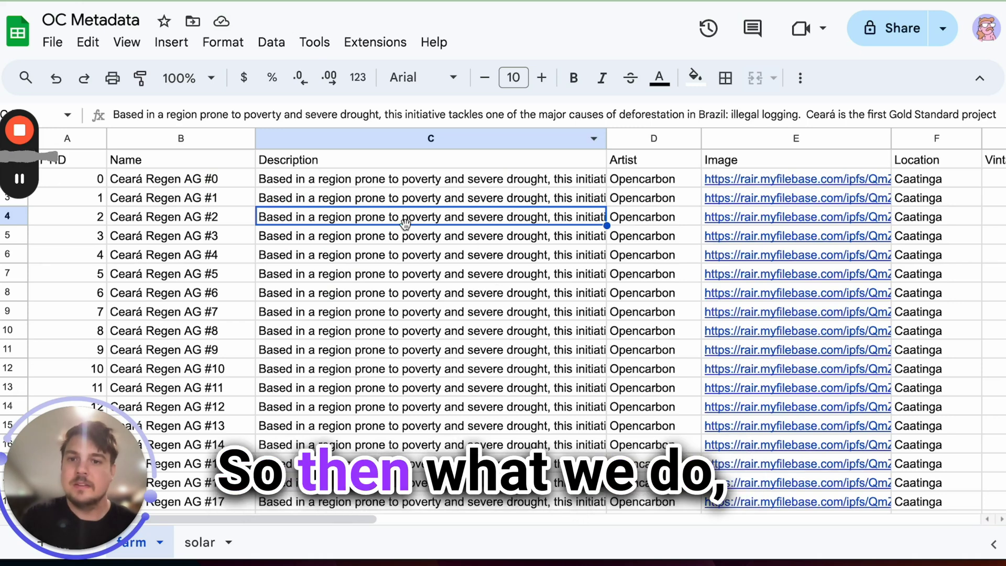
Step: Review the farm sheet's token columns: ID, description, location Caatinga, hashproof, artist Opencarbon, name Ceará Regen AG #3
left_click(404, 256)
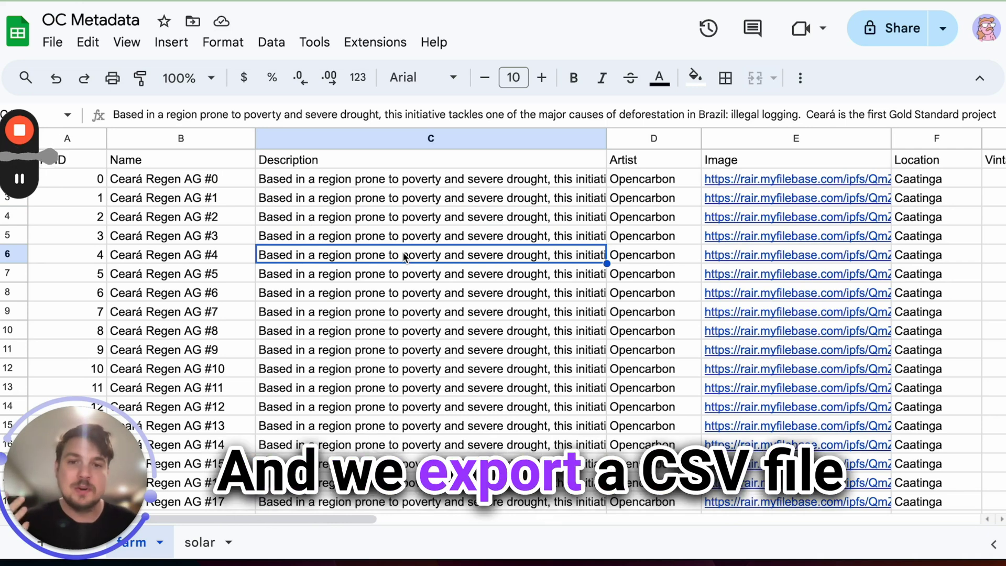
left_click(104, 216)
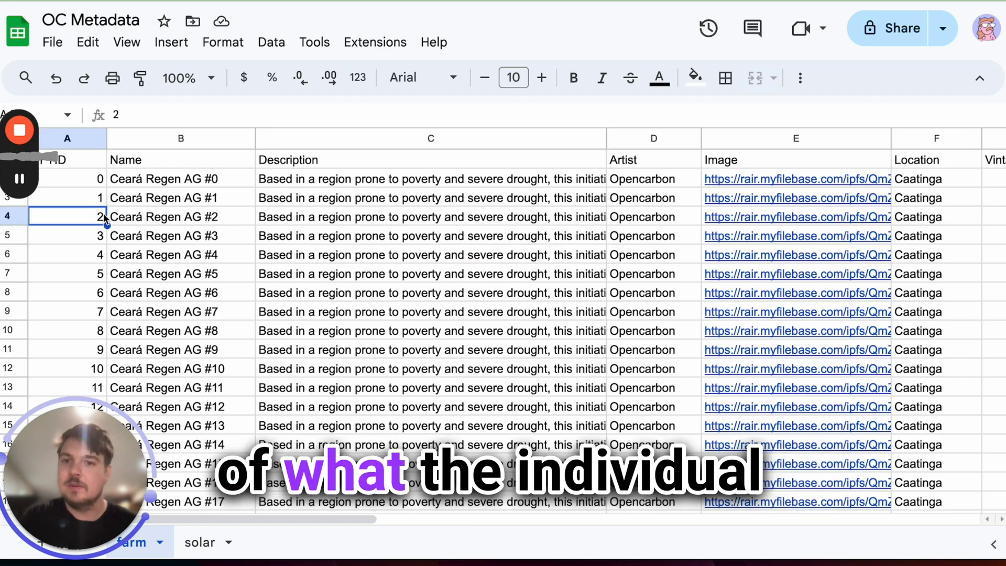
left_click(391, 241)
scroll(390, 241, "right", 10)
left_click(518, 223)
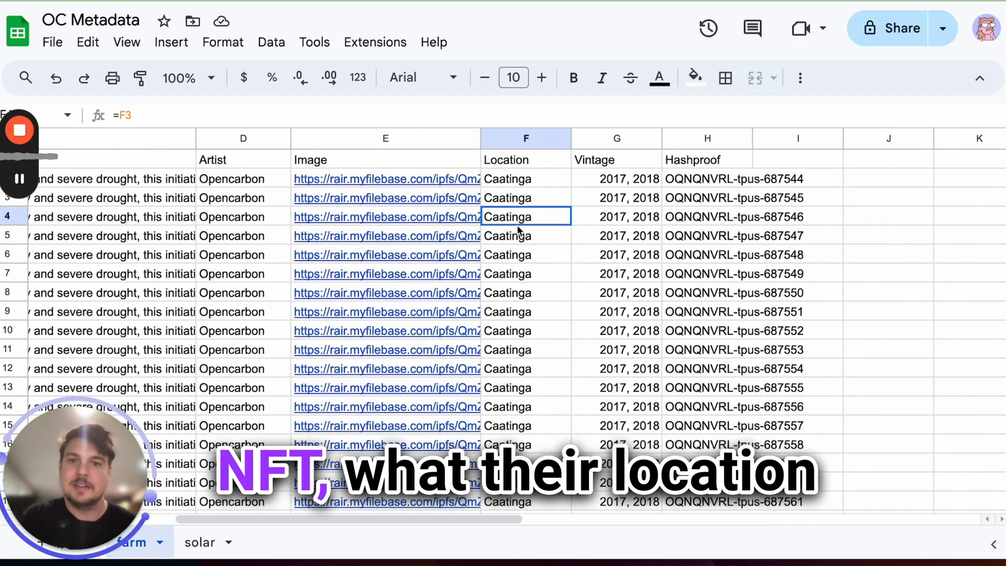
left_click(679, 217)
scroll(677, 210, "left", 8)
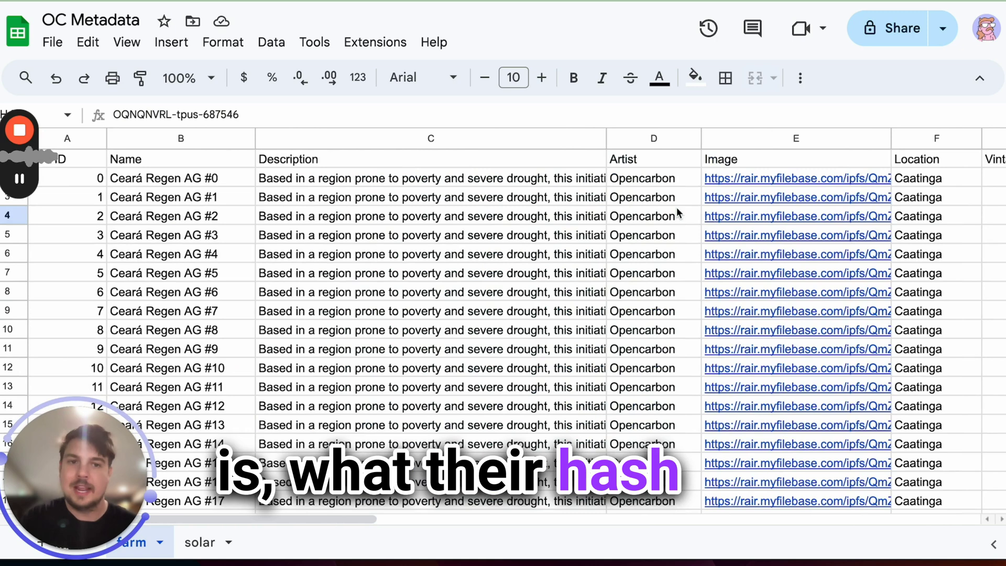
left_click(626, 220)
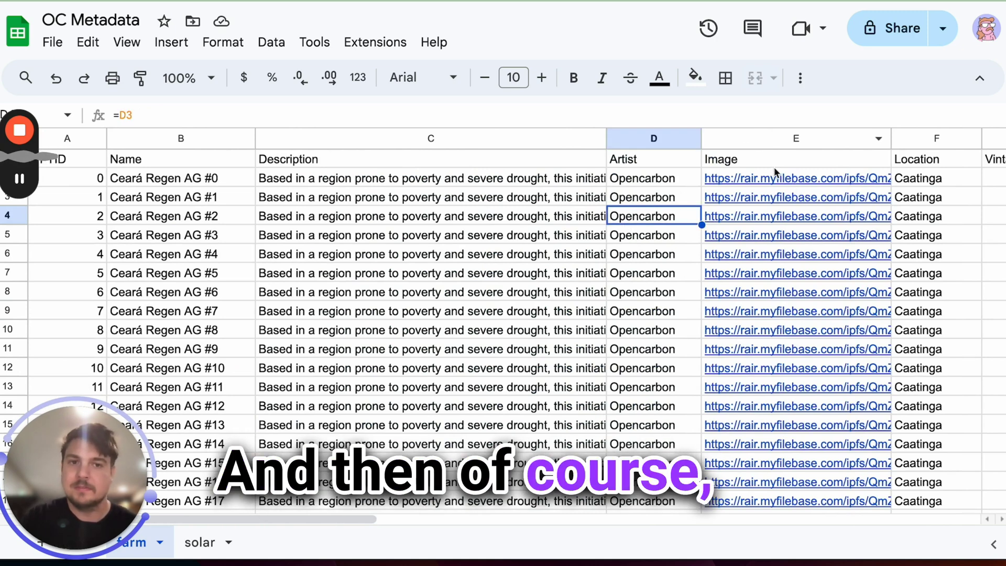
mouse_move(796, 183)
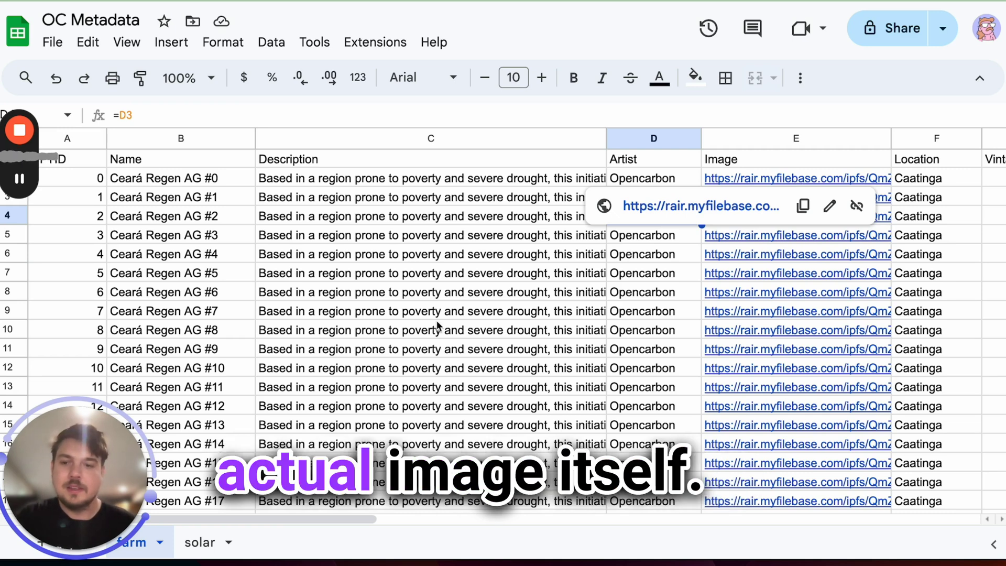
left_click(398, 310)
left_click(217, 239)
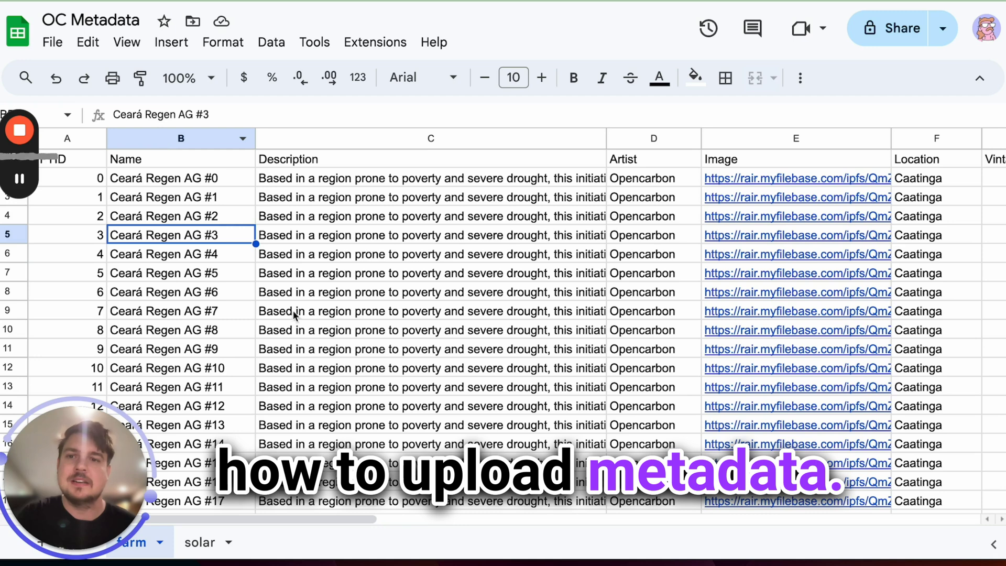
Step: Download the farm sheet as a Comma Separated Values (.csv) file
left_click(51, 46)
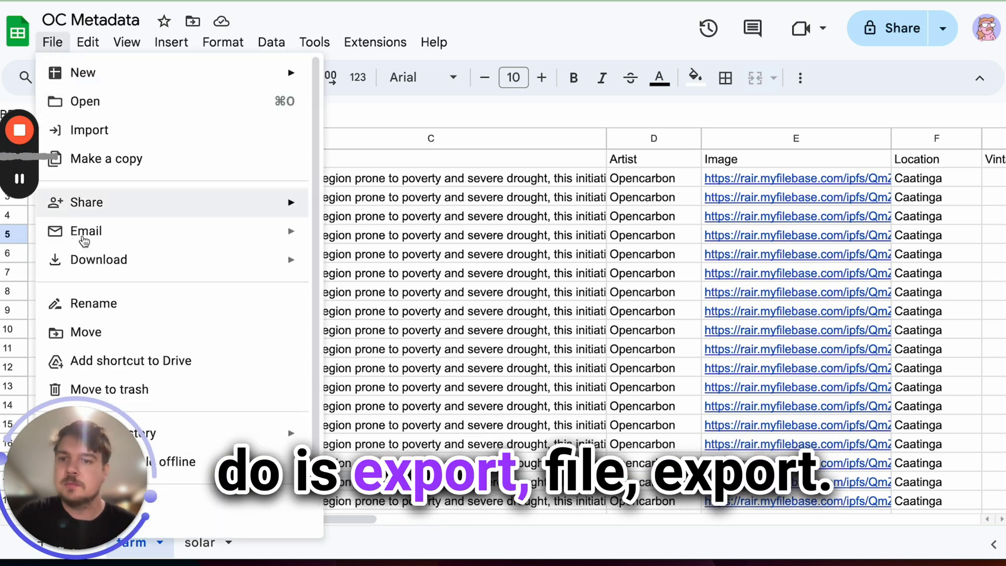
mouse_move(93, 272)
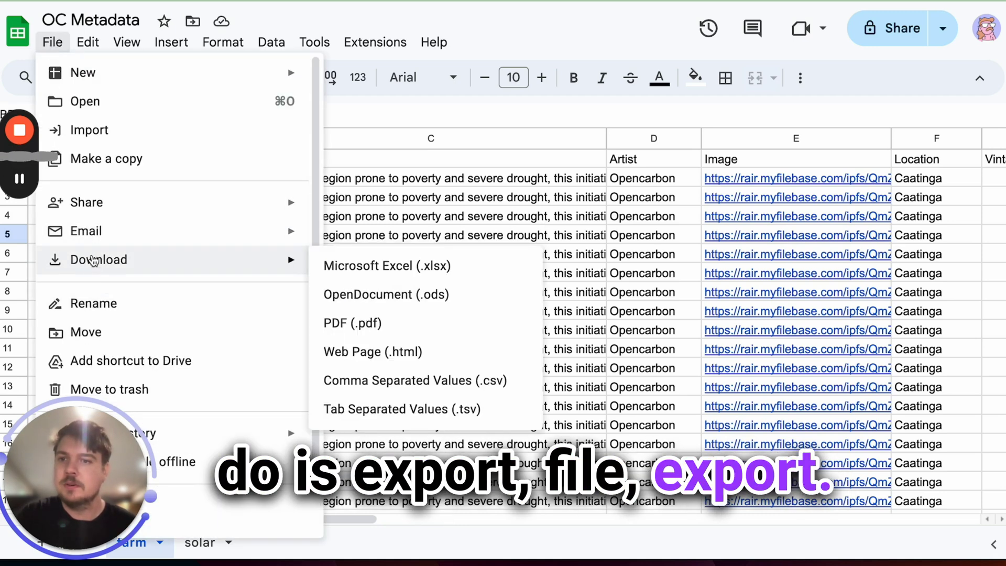
mouse_move(129, 269)
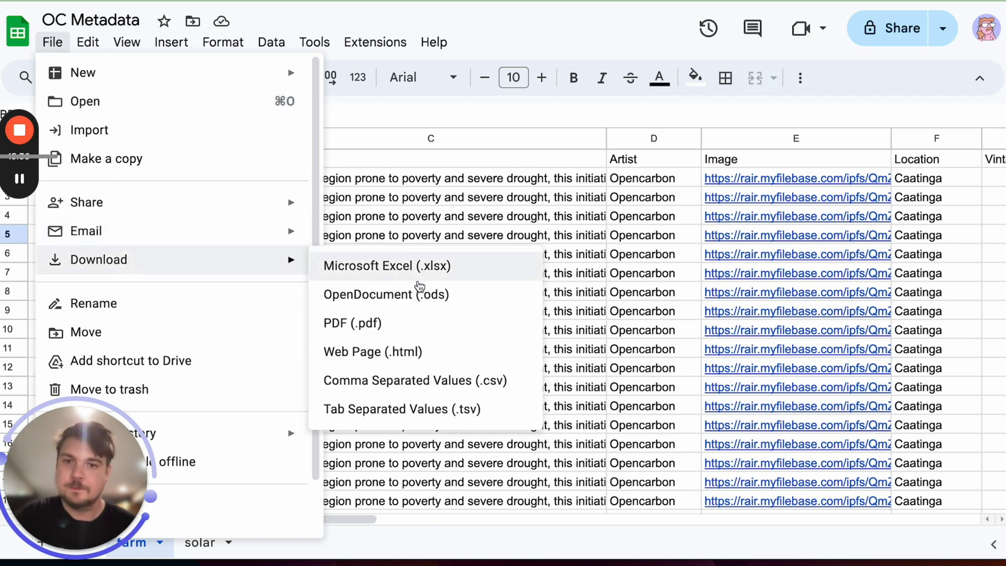
left_click(439, 385)
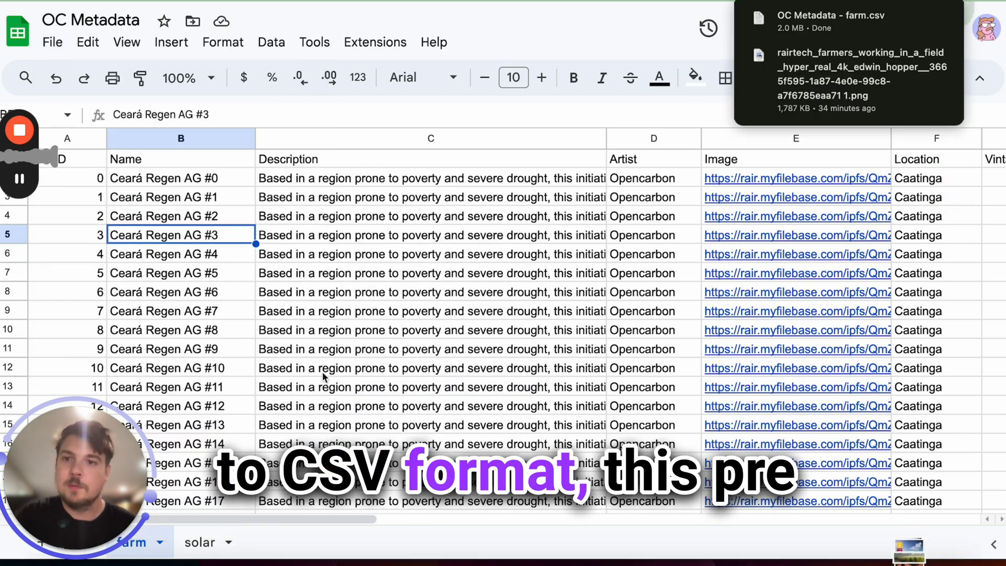
left_click(524, 274)
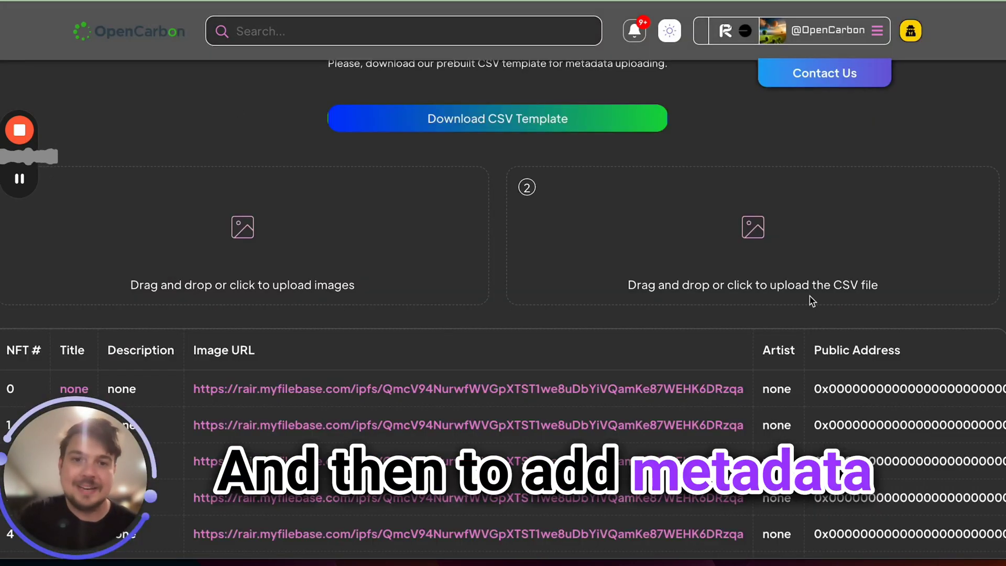
Step: Upload OC Metadata - farm.csv from Downloads as the collection's CSV metadata
left_click(711, 252)
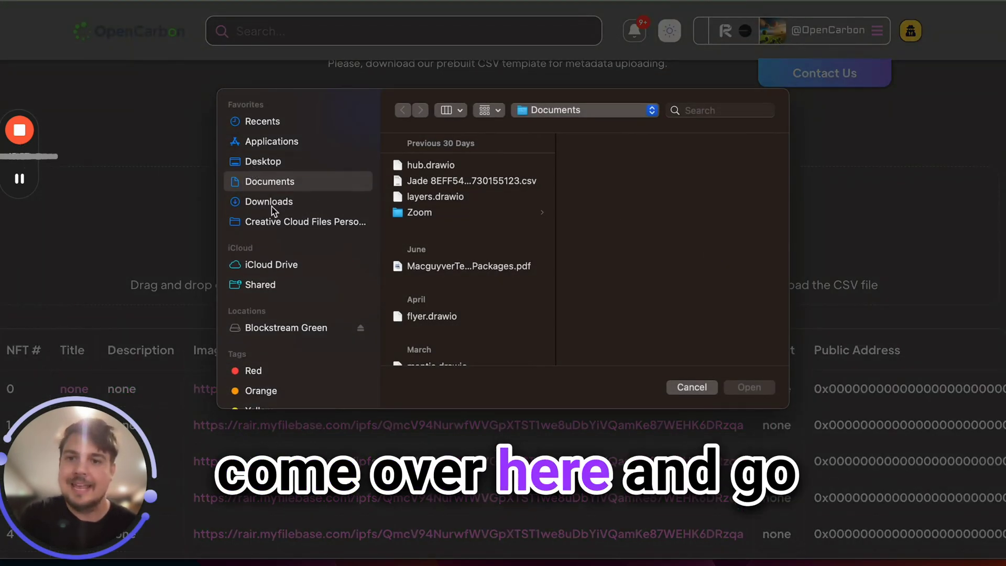
left_click(269, 202)
left_click(455, 165)
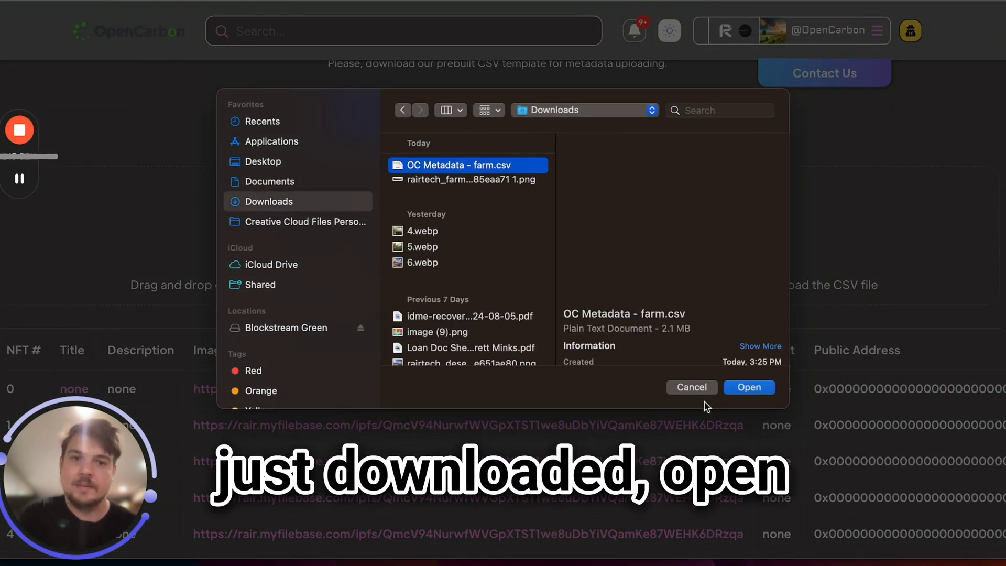
left_click(748, 387)
Step: Switch to advanced metadata upload and confirm the upload success message
scroll(750, 235, "down", 8)
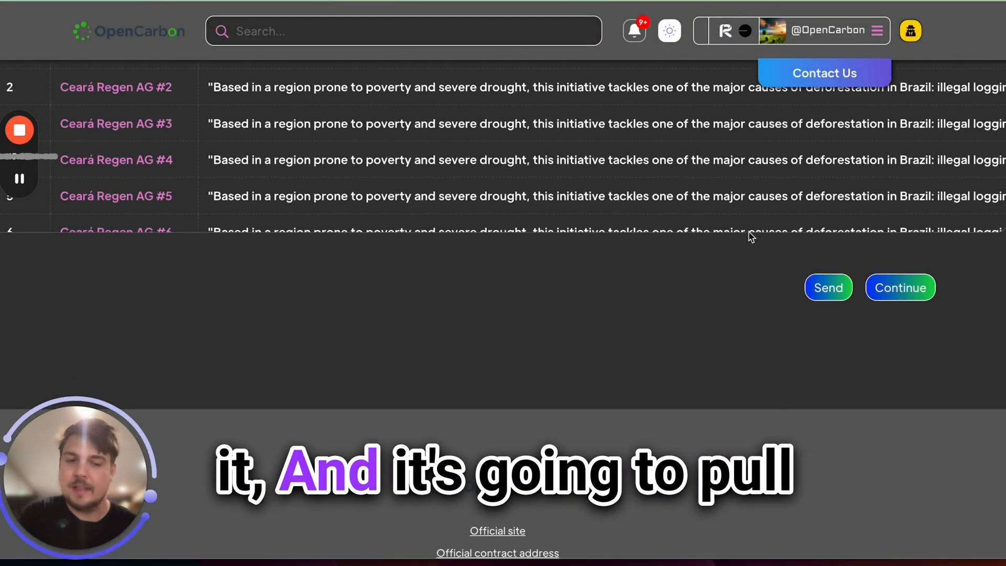
scroll(747, 236, "up", 10)
left_click(627, 178)
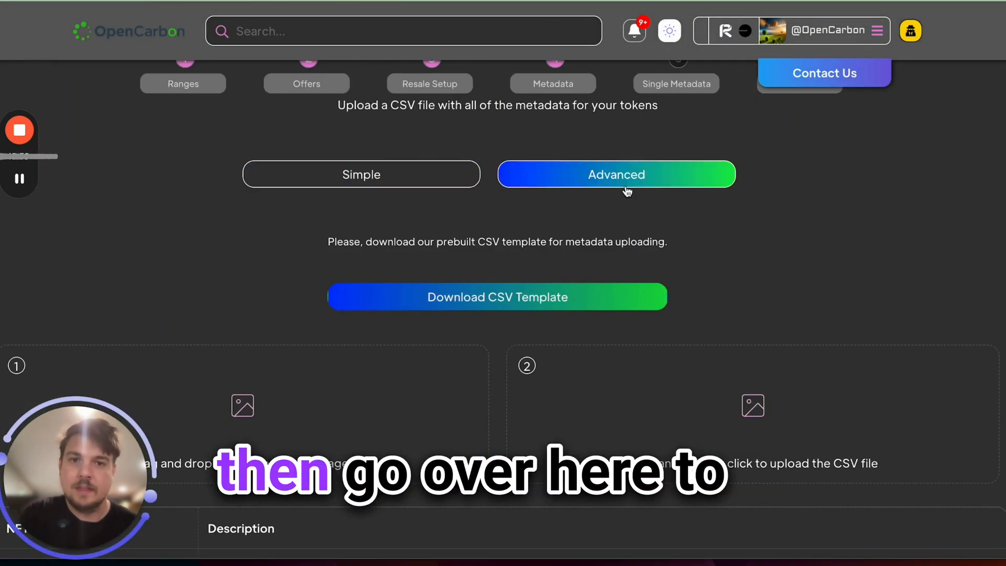
scroll(729, 188, "down", 10)
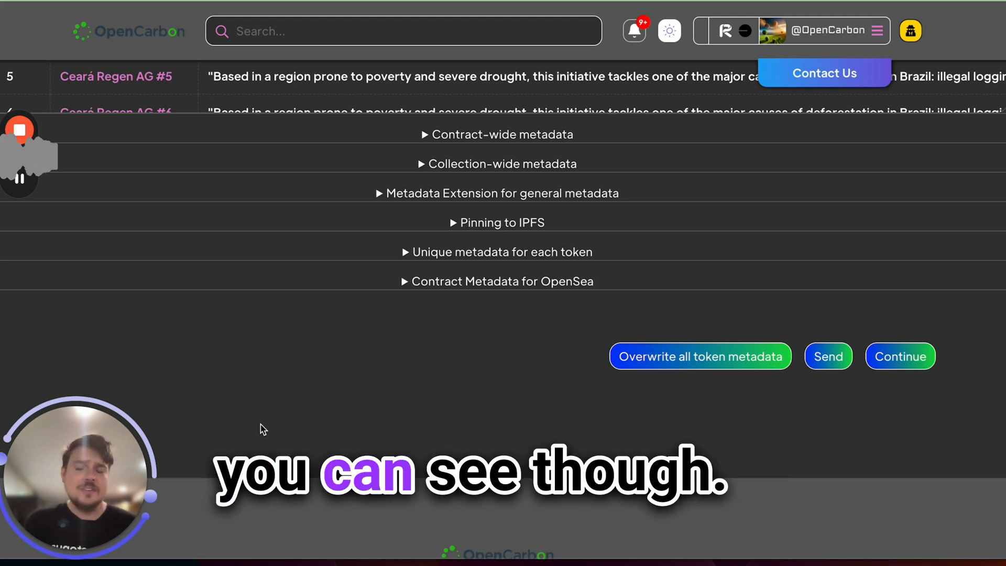
key("Return")
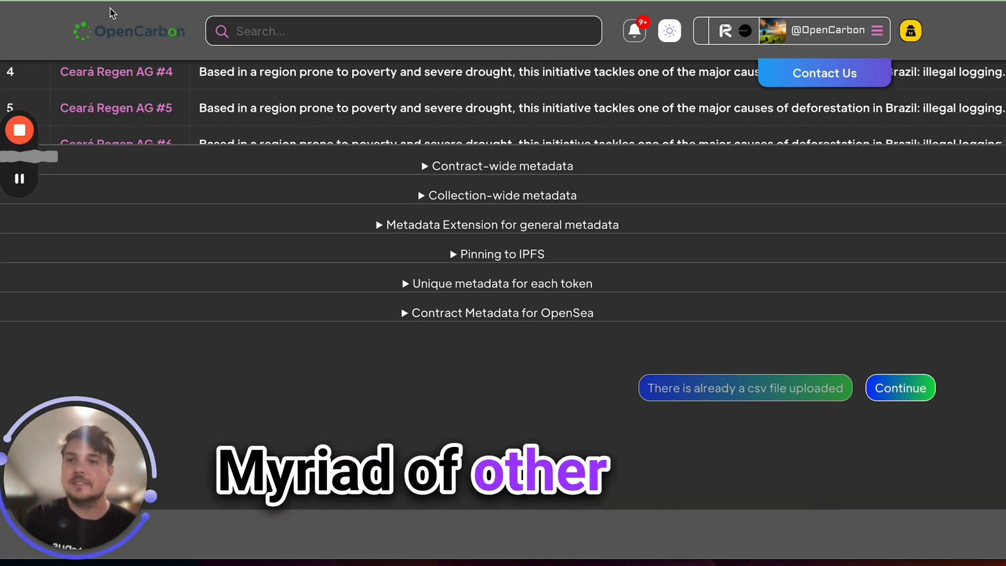
Step: Return to the OpenCarbon market and navigate to the Ceará Regen AG collection
left_click(129, 32)
scroll(155, 286, "down", 4)
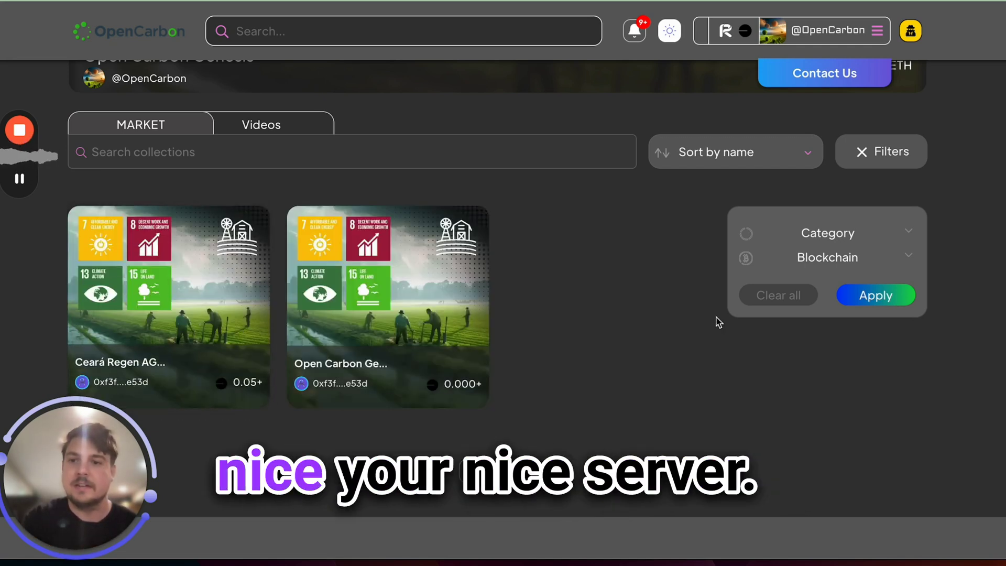
key("alt+Left")
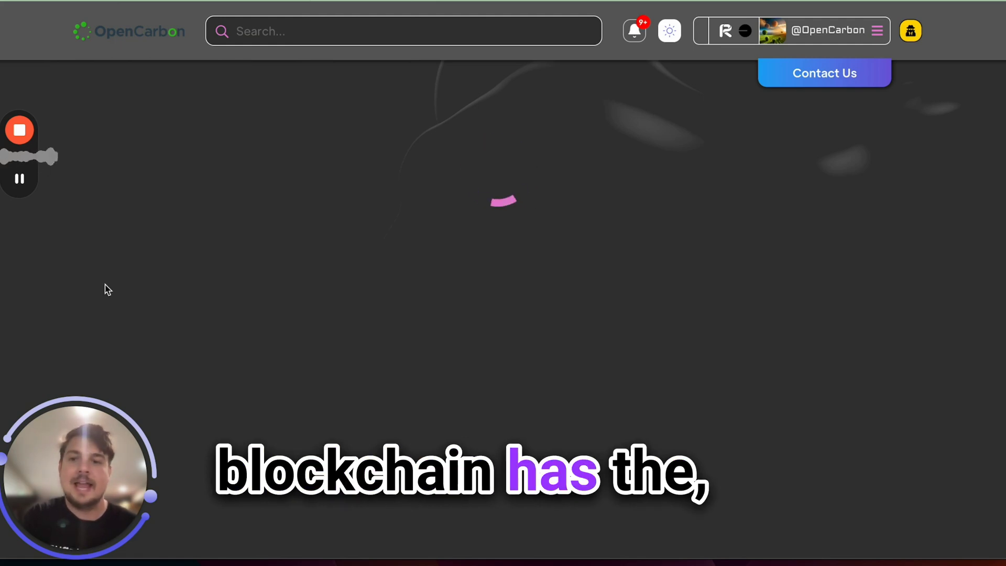
Step: Show the Mint! tiers: 1000, 100, 10 Tonnes at 5.0, 0.5, 0.05 ETH, keeping quantity 1
left_click(20, 183)
left_click(20, 179)
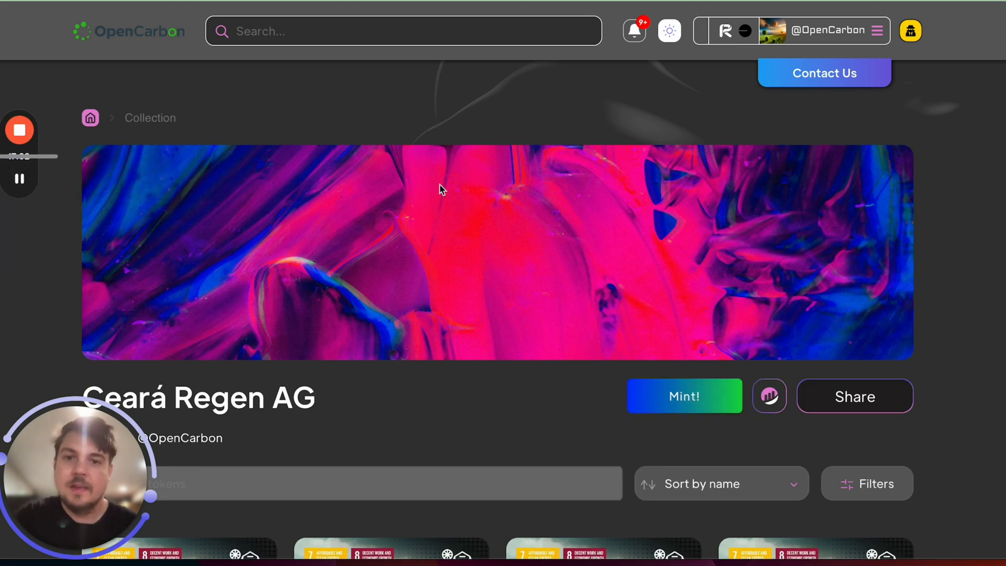
scroll(699, 96, "down", 10)
scroll(699, 97, "down", 2)
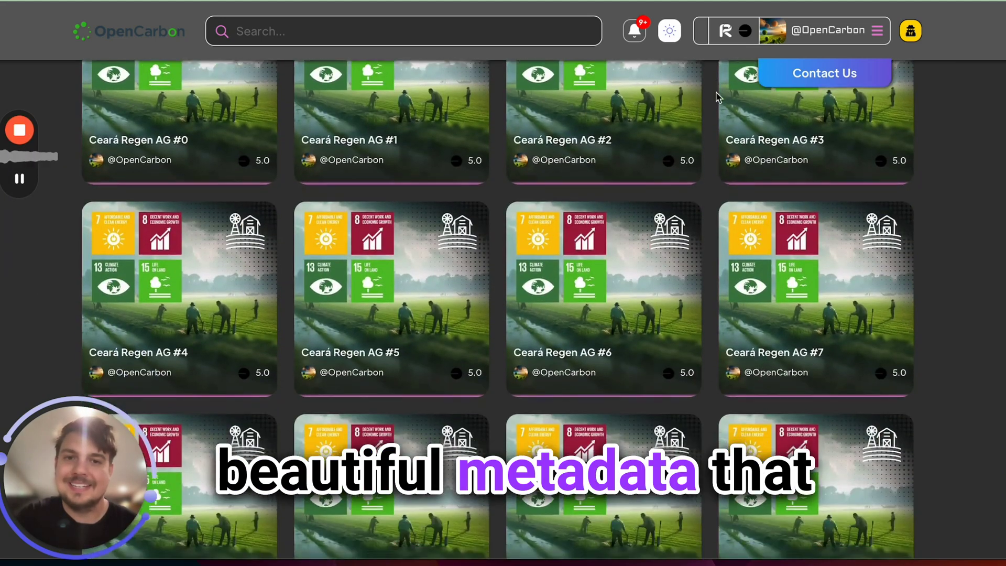
scroll(701, 100, "up", 4)
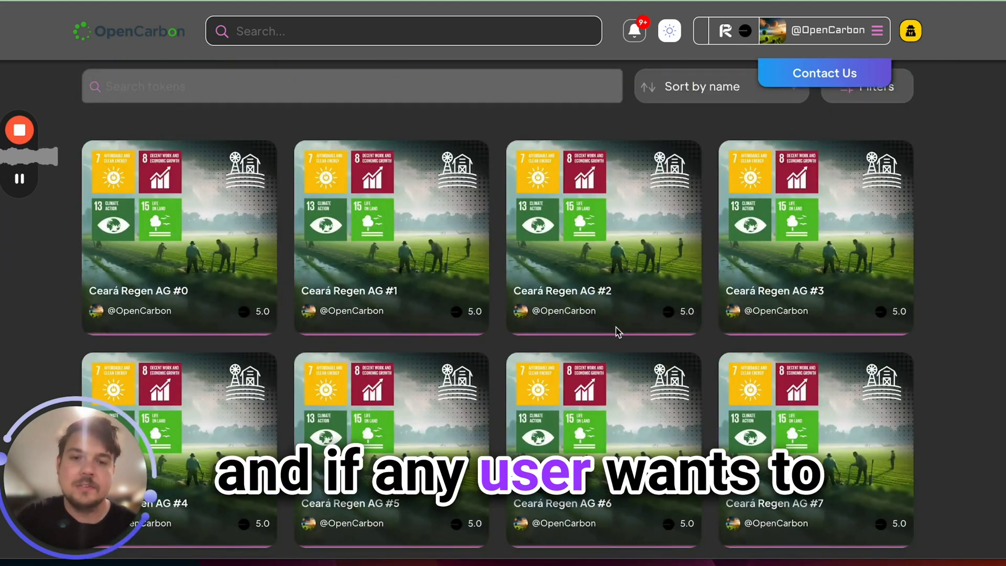
scroll(615, 314, "up", 3)
left_click(664, 140)
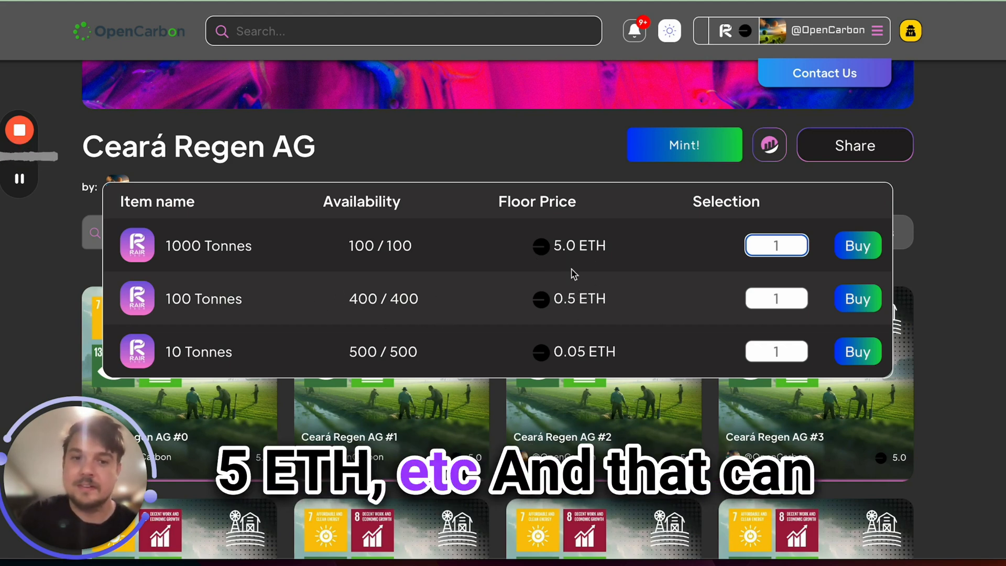
left_click(775, 246)
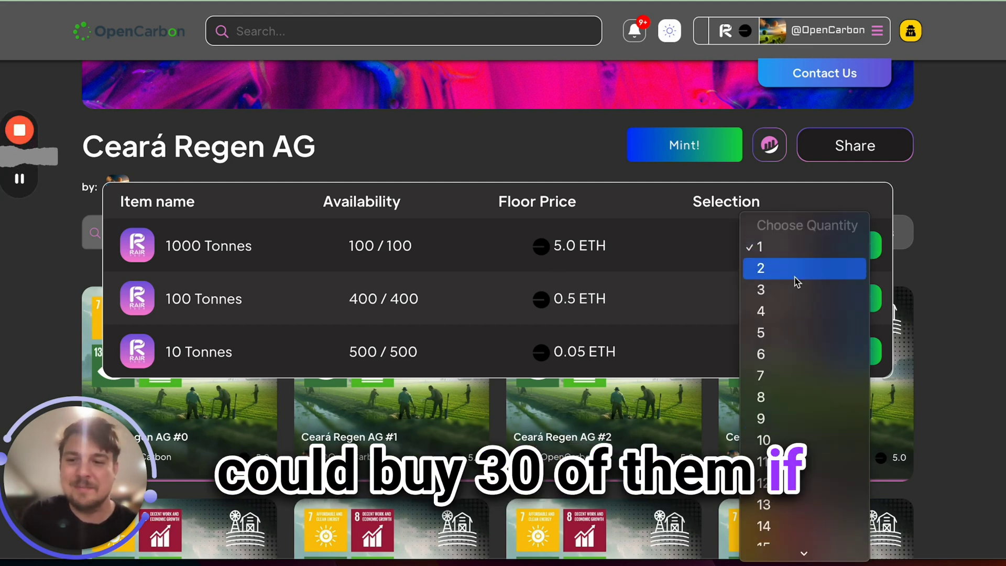
left_click(658, 265)
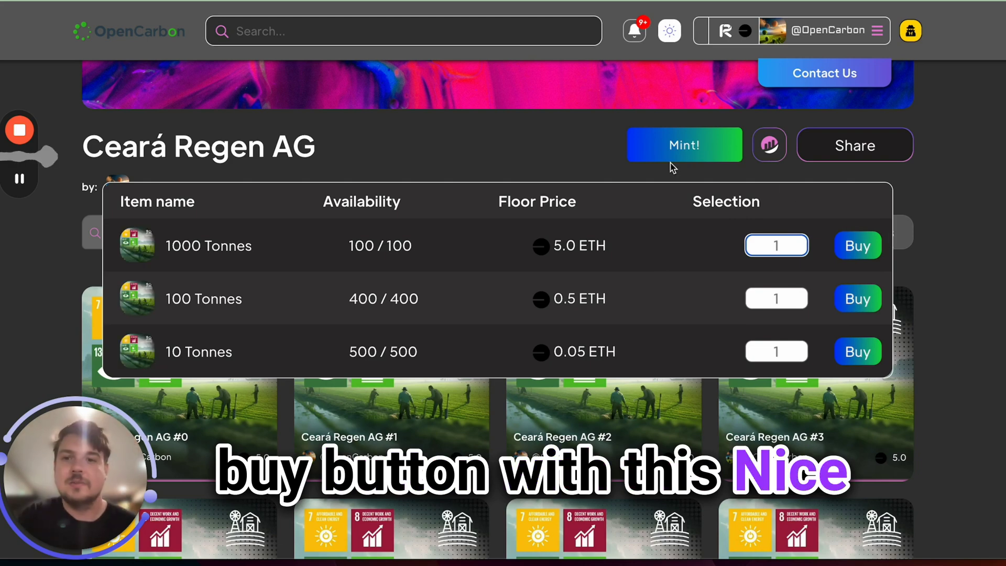
scroll(413, 139, "down", 10)
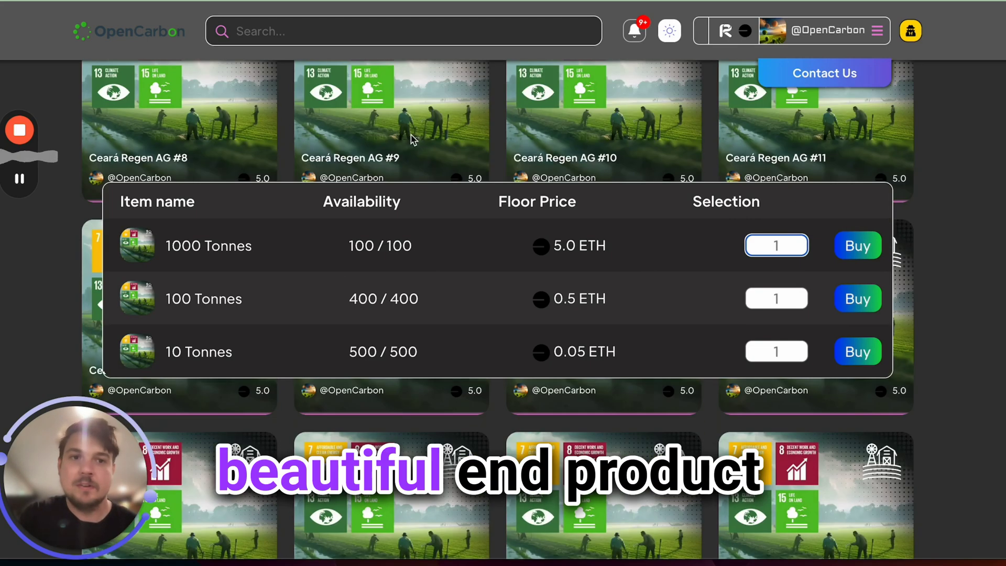